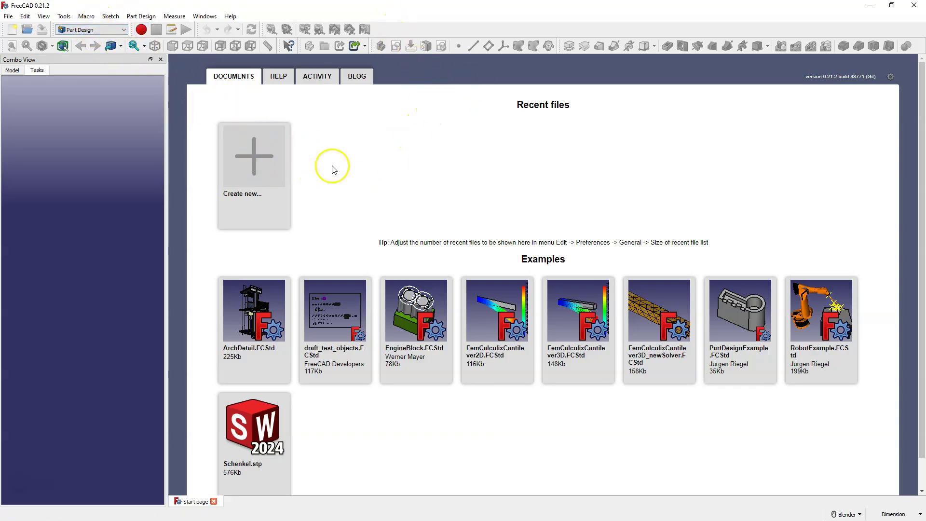
- Create a new document and start a sketch on the XZ plane
{"action": "left_click", "coordinate": [253, 164]}
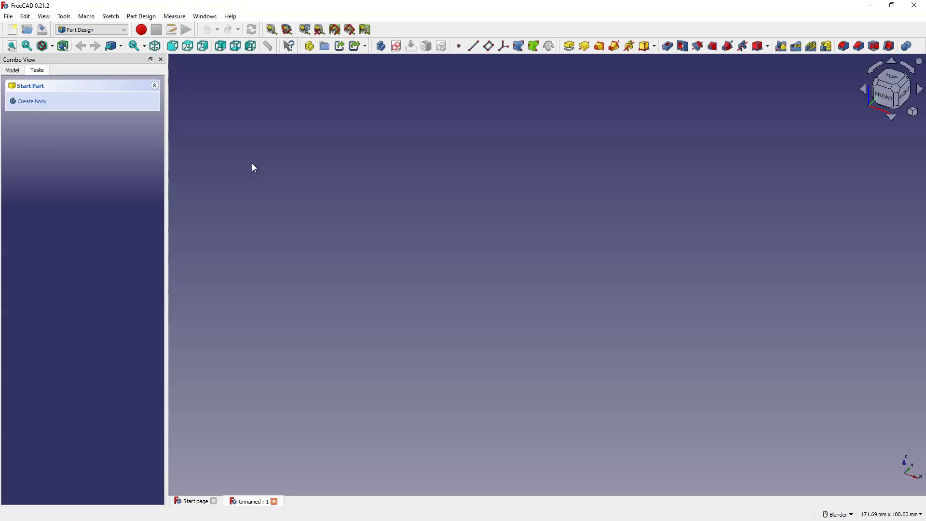
{"action": "left_click", "coordinate": [11, 71]}
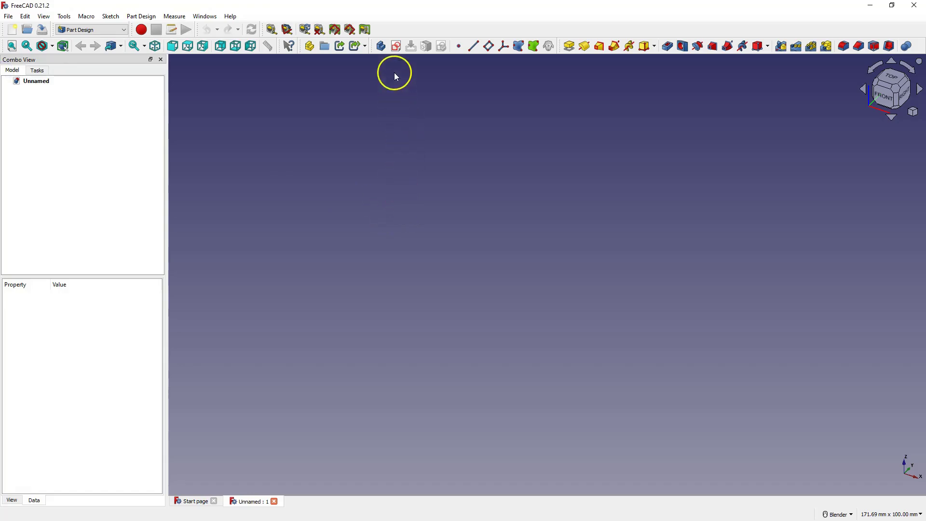
{"action": "left_click", "coordinate": [396, 47]}
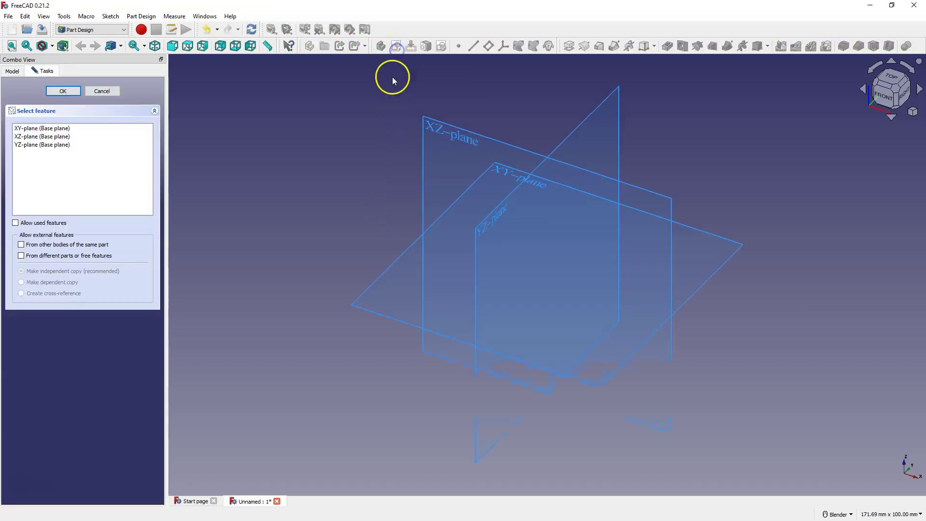
{"action": "left_click", "coordinate": [437, 132]}
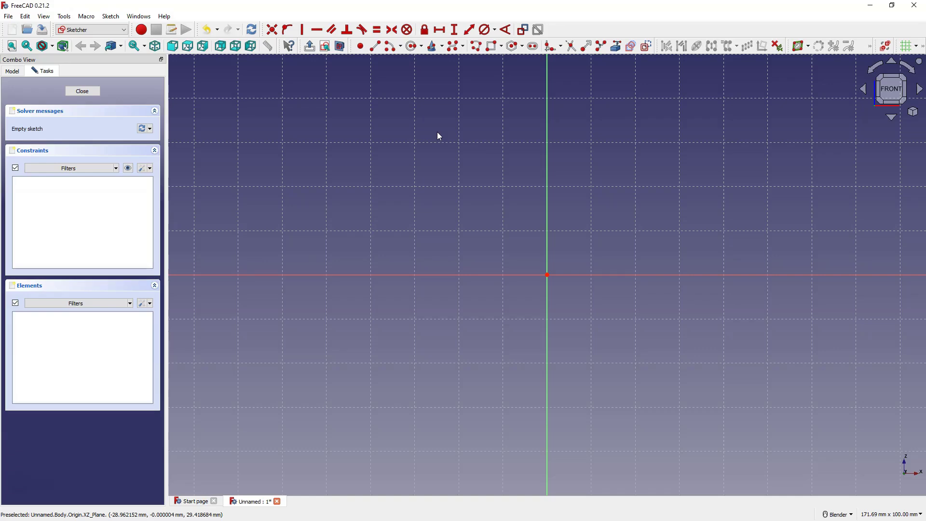
{"action": "left_click", "coordinate": [438, 165]}
- Draw two separate slanted lines with the Line tool above the horizontal axis, on the negative side of the vertical axis
{"action": "left_click", "coordinate": [374, 47]}
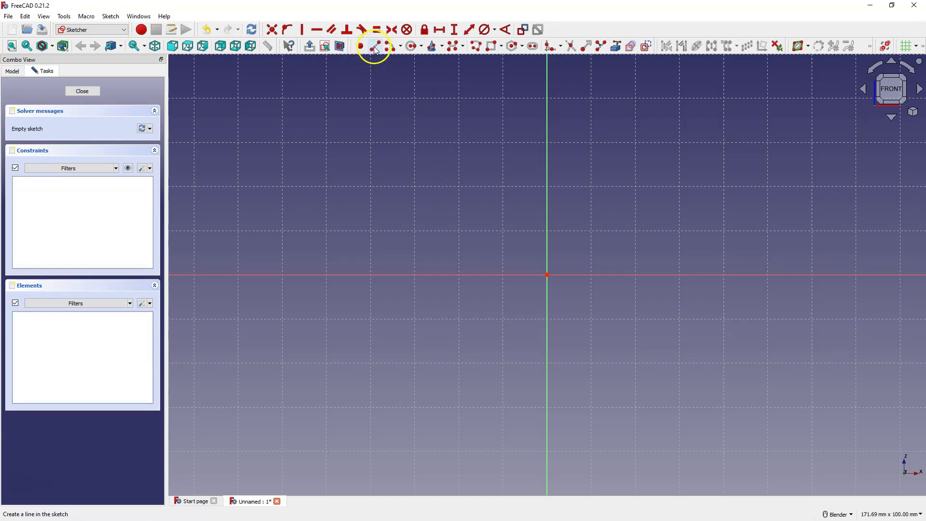
{"action": "left_click", "coordinate": [263, 160]}
{"action": "left_click", "coordinate": [217, 206]}
{"action": "left_click", "coordinate": [254, 206]}
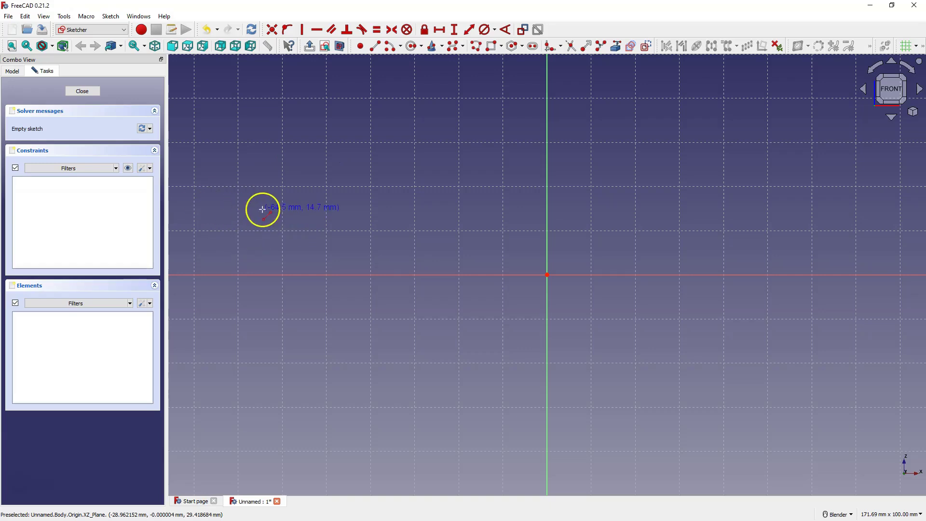
{"action": "mouse_move", "coordinate": [263, 209]}
{"action": "left_mouse_down"}
{"action": "mouse_move", "coordinate": [354, 145]}
{"action": "mouse_move", "coordinate": [380, 138]}
{"action": "left_mouse_up"}
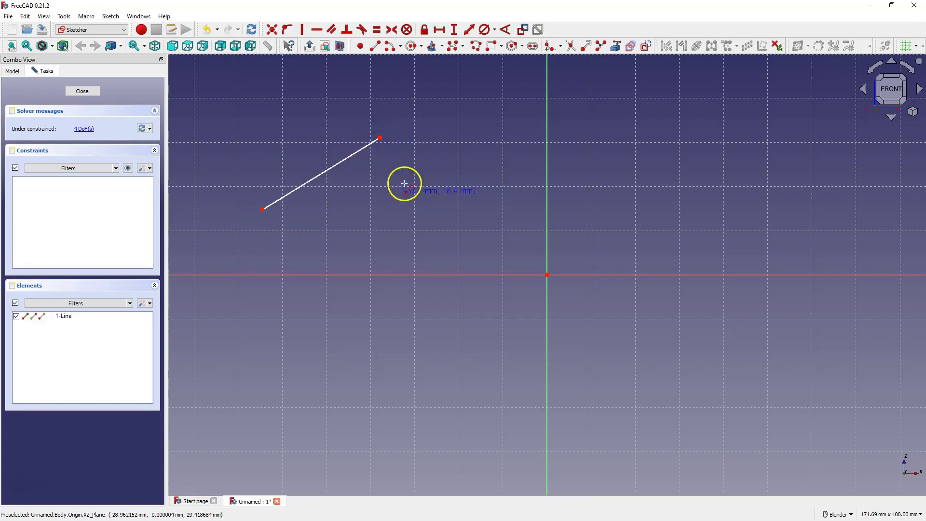
{"action": "left_click_drag", "start_coordinate": [378, 210], "coordinate": [447, 156]}
{"action": "left_click", "coordinate": [482, 185]}
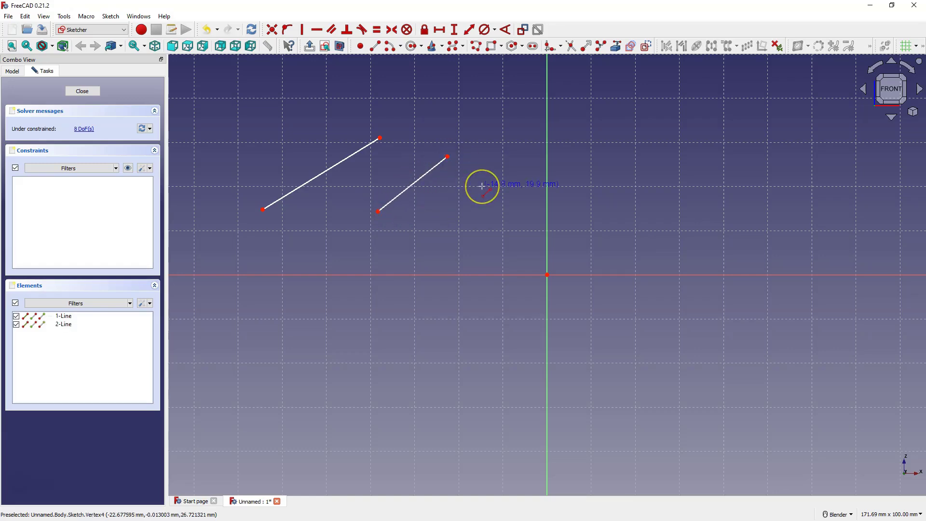
{"action": "mouse_move", "coordinate": [482, 186]}
{"action": "left_mouse_down"}
{"action": "mouse_move", "coordinate": [510, 188]}
{"action": "mouse_move", "coordinate": [480, 178]}
{"action": "left_mouse_up"}
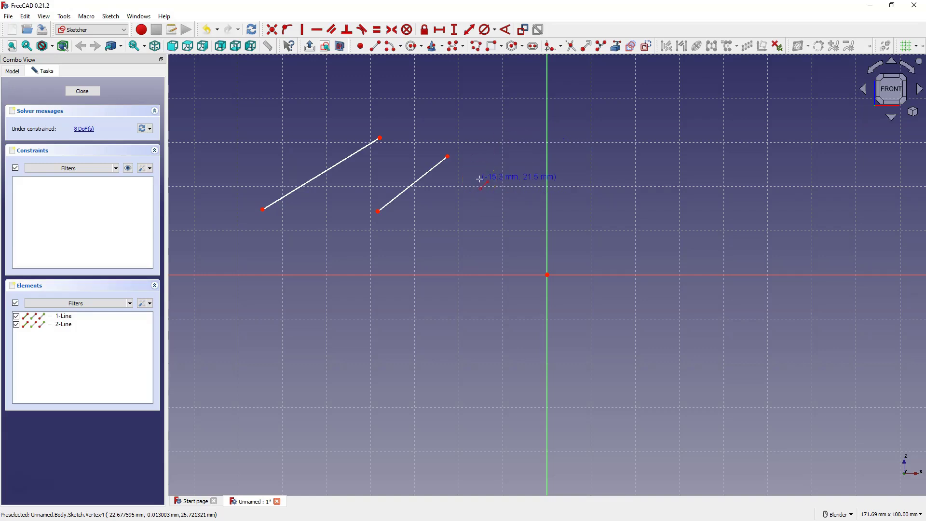
- With auto constraints enabled, draw a line from the second line's upper endpoint and another starting on it, and move their junction
{"action": "left_click", "coordinate": [150, 168]}
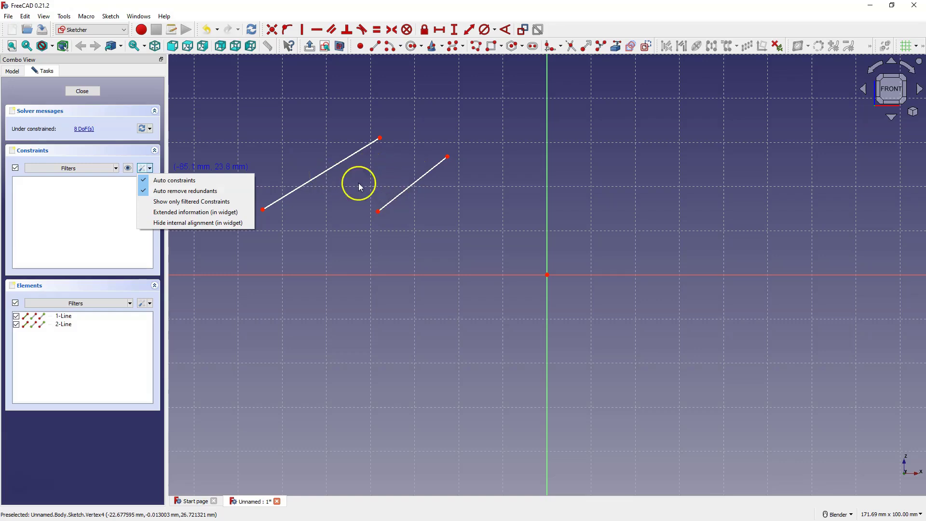
{"action": "left_click", "coordinate": [144, 168]}
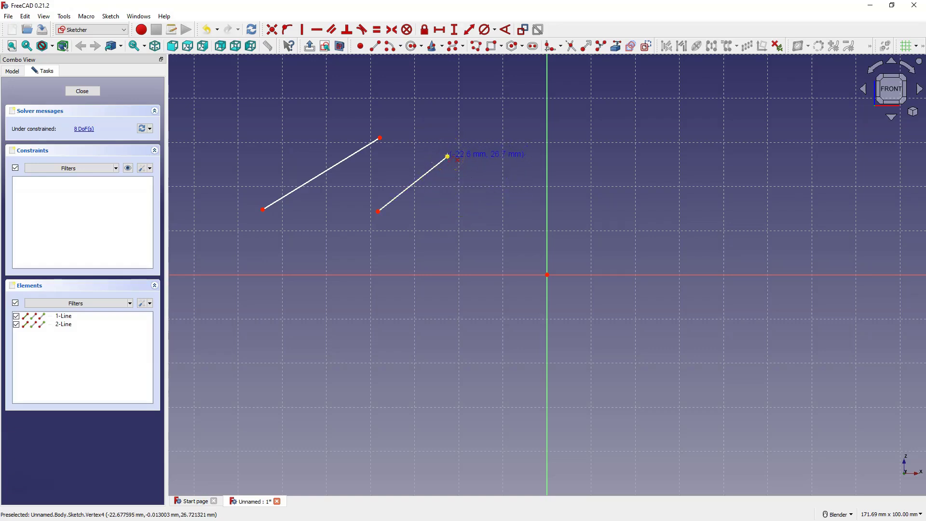
{"action": "left_click", "coordinate": [447, 156]}
{"action": "left_click_drag", "start_coordinate": [448, 157], "coordinate": [504, 201]}
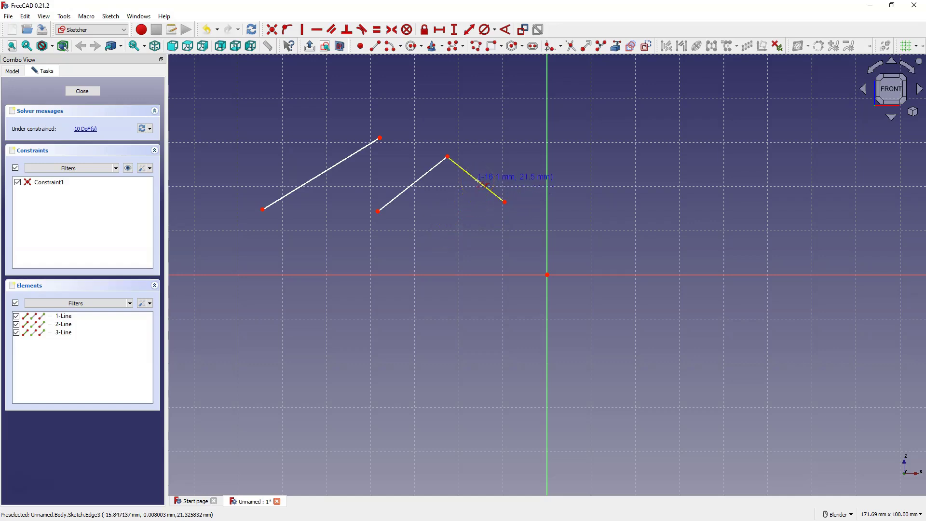
{"action": "left_click_drag", "start_coordinate": [476, 181], "coordinate": [432, 228]}
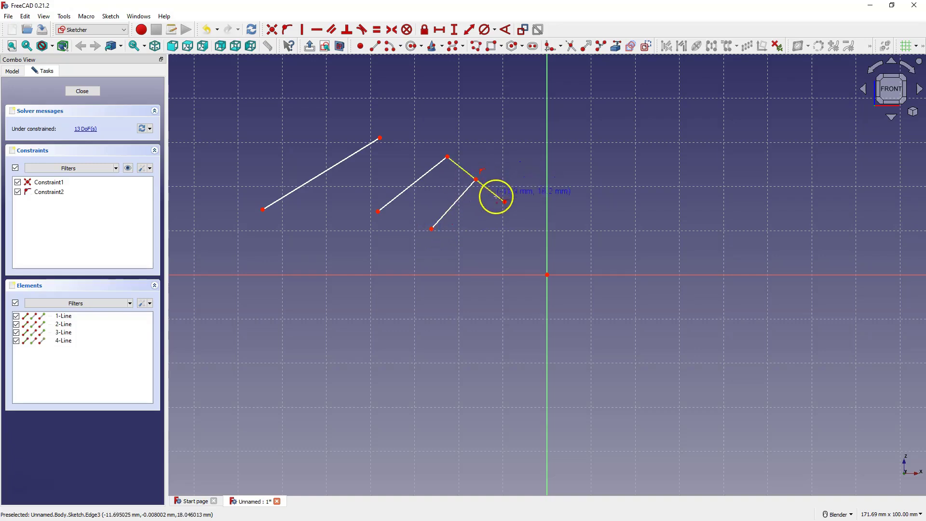
{"action": "right_click", "coordinate": [475, 207]}
{"action": "left_click_drag", "start_coordinate": [476, 178], "coordinate": [499, 189]}
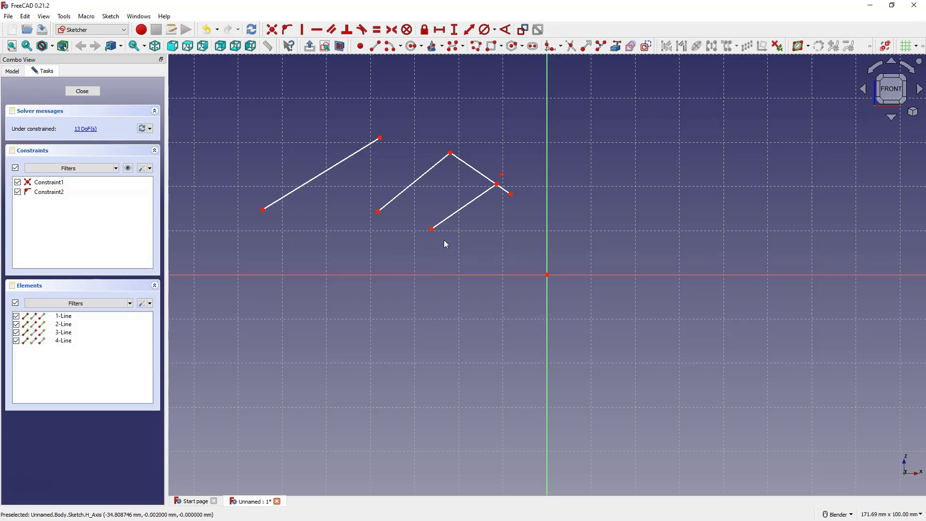
- Draw an open polyline of four connected segments below the horizontal axis and end the Polyline tool
{"action": "left_click", "coordinate": [476, 49]}
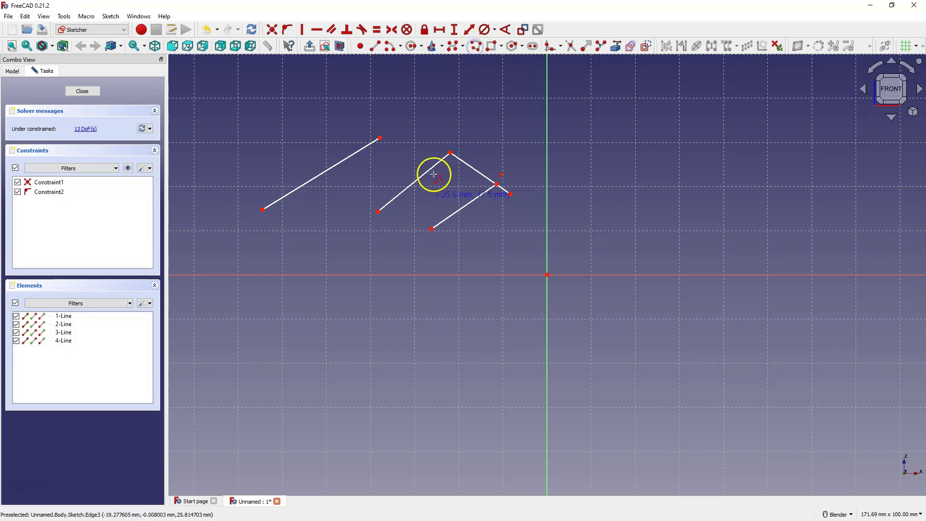
{"action": "left_click", "coordinate": [299, 345]}
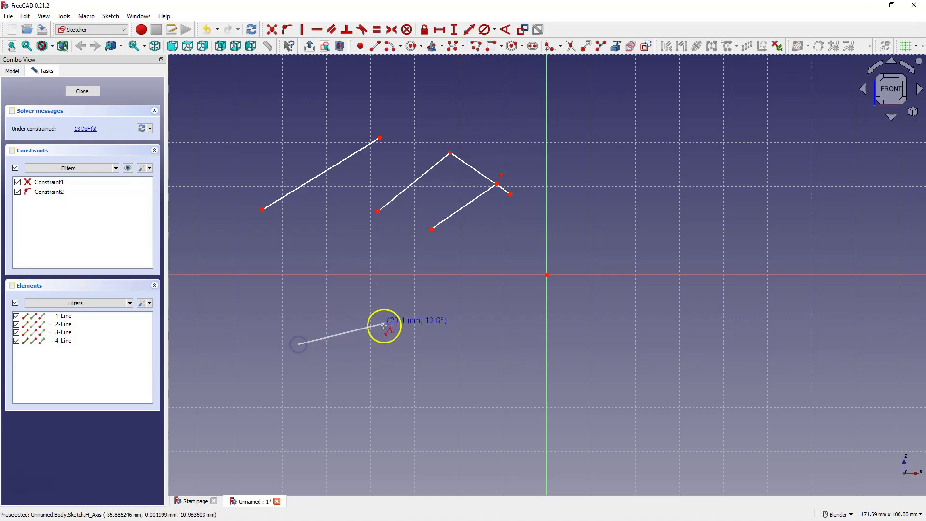
{"action": "left_click", "coordinate": [385, 318]}
{"action": "left_click", "coordinate": [444, 362]}
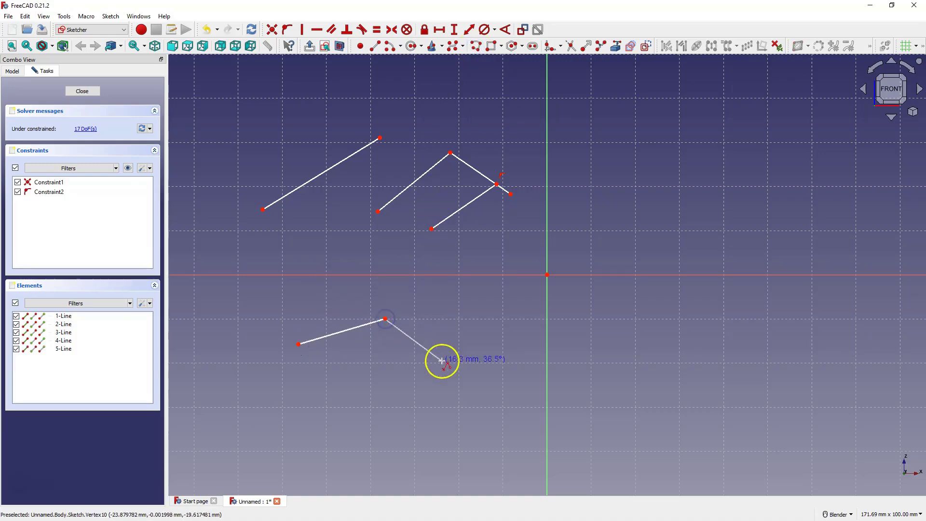
{"action": "left_click", "coordinate": [366, 410]}
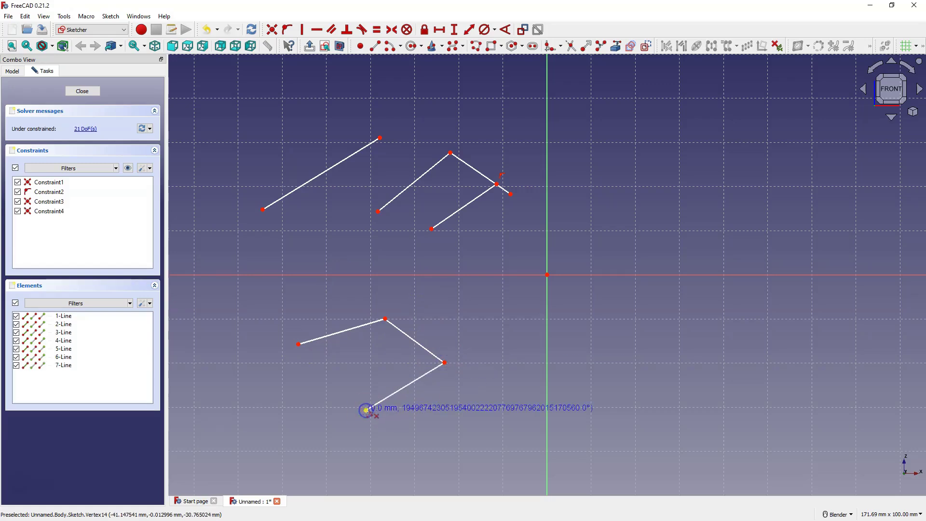
{"action": "left_click", "coordinate": [302, 405]}
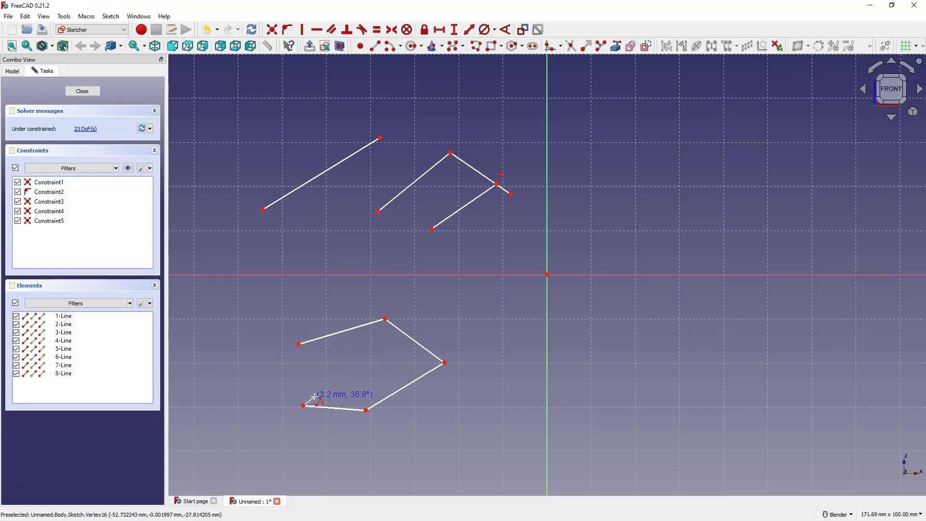
{"action": "left_click_drag", "start_coordinate": [314, 396], "coordinate": [298, 380]}
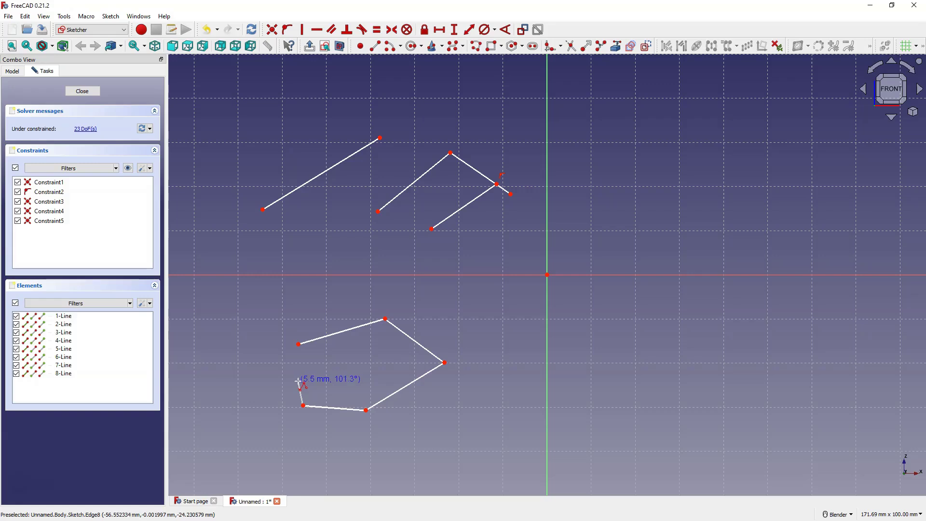
{"action": "right_click", "coordinate": [357, 368]}
{"action": "right_click", "coordinate": [402, 302]}
- Delete all the lines in the sketch
{"action": "mouse_move", "coordinate": [231, 110]}
{"action": "left_mouse_down"}
{"action": "mouse_move", "coordinate": [540, 408]}
{"action": "mouse_move", "coordinate": [557, 464]}
{"action": "left_mouse_up"}
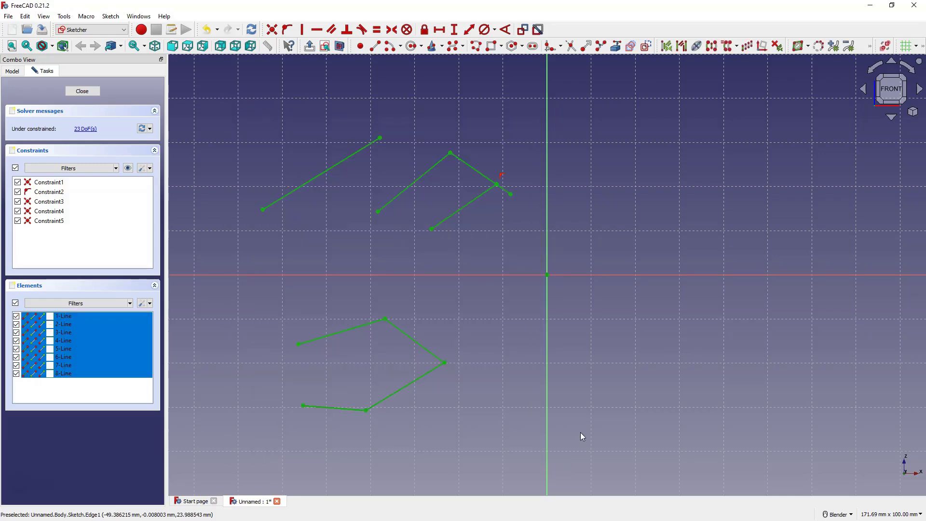
{"action": "key", "text": "Delete"}
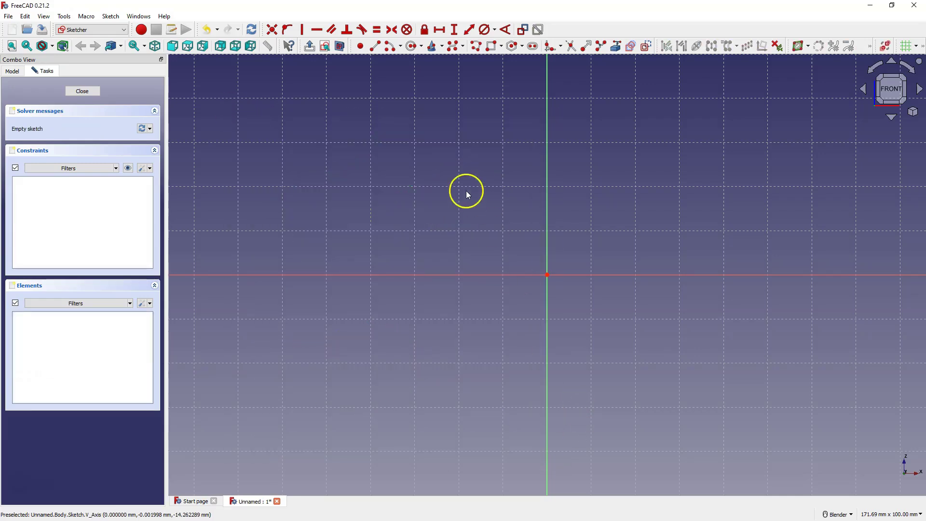
- Draw a stepped polyline from the origin: about 34 mm up the vertical axis, right, down, right, and diagonally down
{"action": "left_click", "coordinate": [476, 49]}
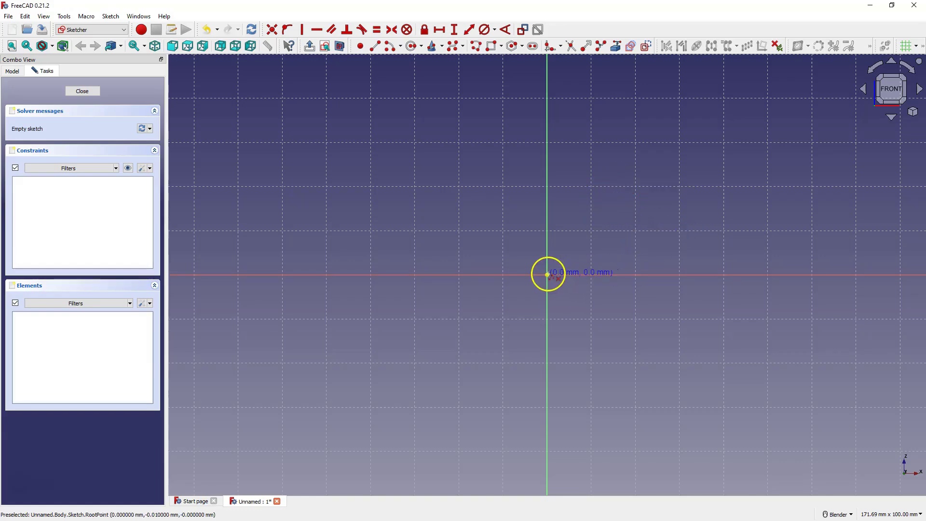
{"action": "left_click", "coordinate": [548, 274]}
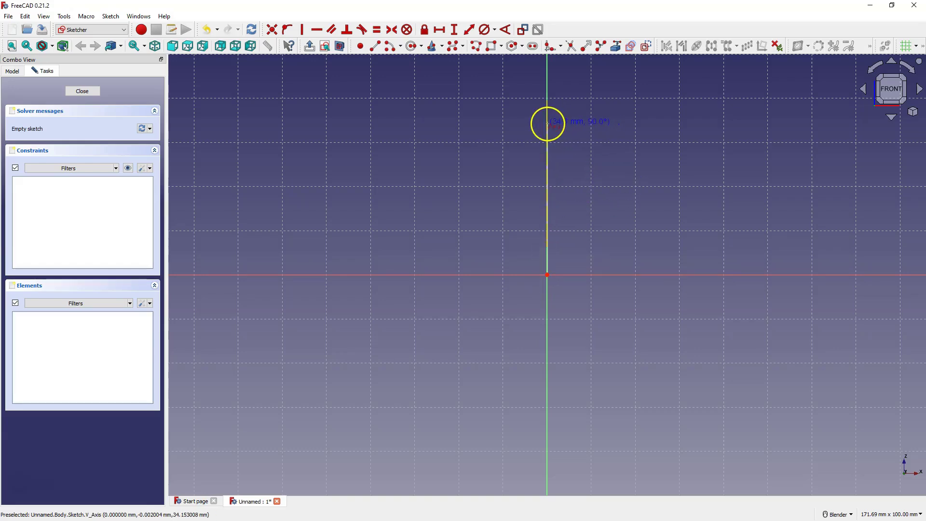
{"action": "left_click", "coordinate": [548, 123]}
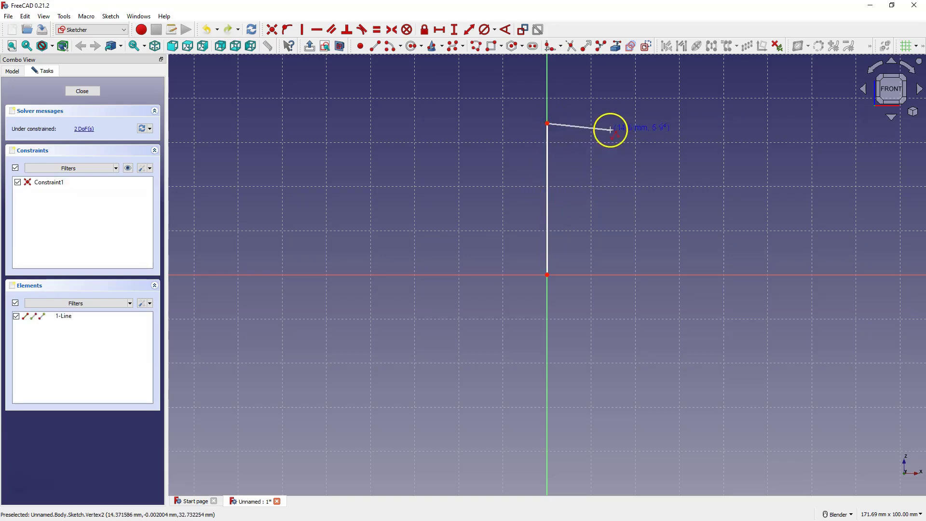
{"action": "left_click", "coordinate": [643, 123]}
{"action": "left_click", "coordinate": [643, 172]}
{"action": "left_click", "coordinate": [755, 172]}
{"action": "left_click", "coordinate": [807, 227]}
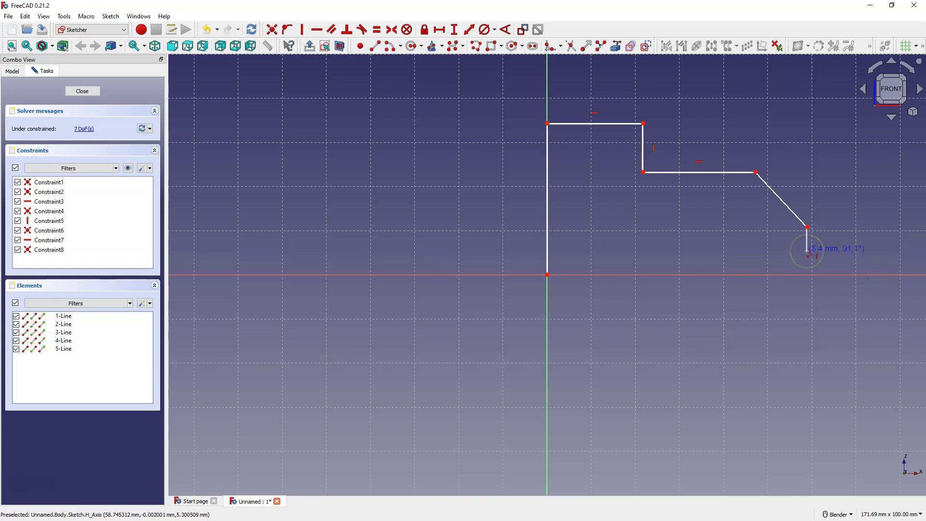
- Close the profile with a vertical line about 11 mm long down to the horizontal axis and a horizontal line back to the origin
{"action": "mouse_move", "coordinate": [807, 261]}
{"action": "left_mouse_down"}
{"action": "mouse_move", "coordinate": [814, 272]}
{"action": "mouse_move", "coordinate": [806, 275]}
{"action": "left_mouse_up"}
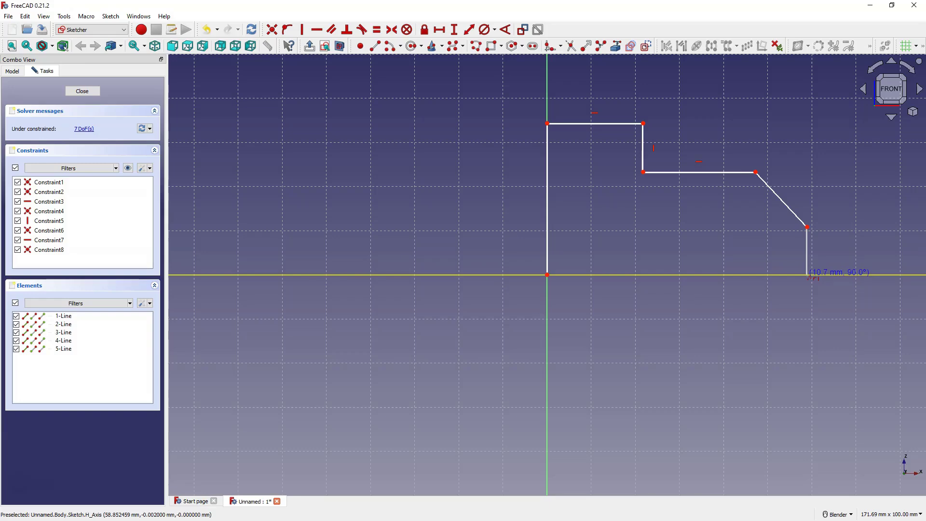
{"action": "left_click", "coordinate": [808, 277]}
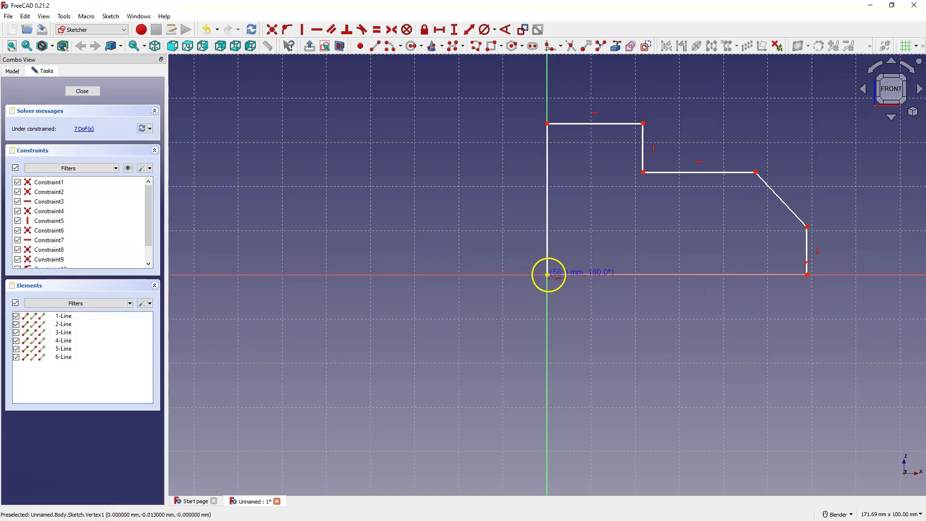
{"action": "left_click", "coordinate": [547, 274]}
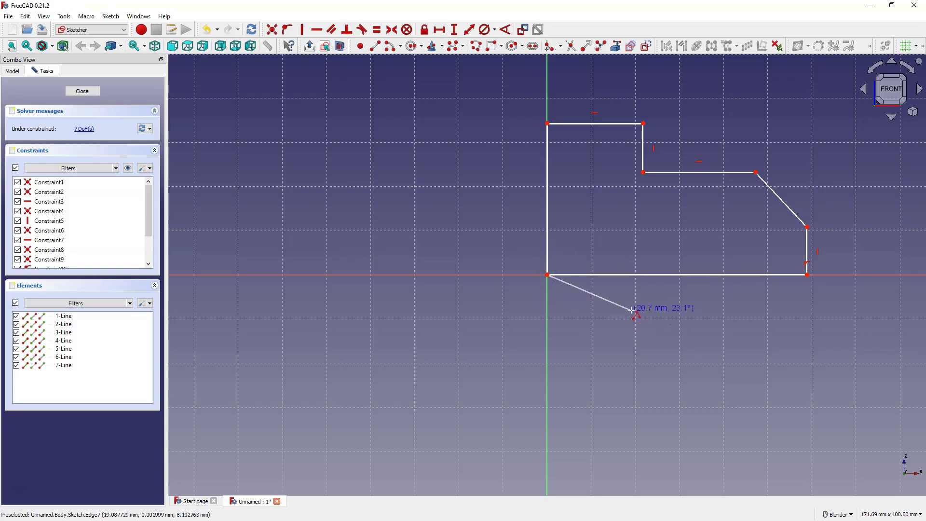
{"action": "key", "text": "Escape"}
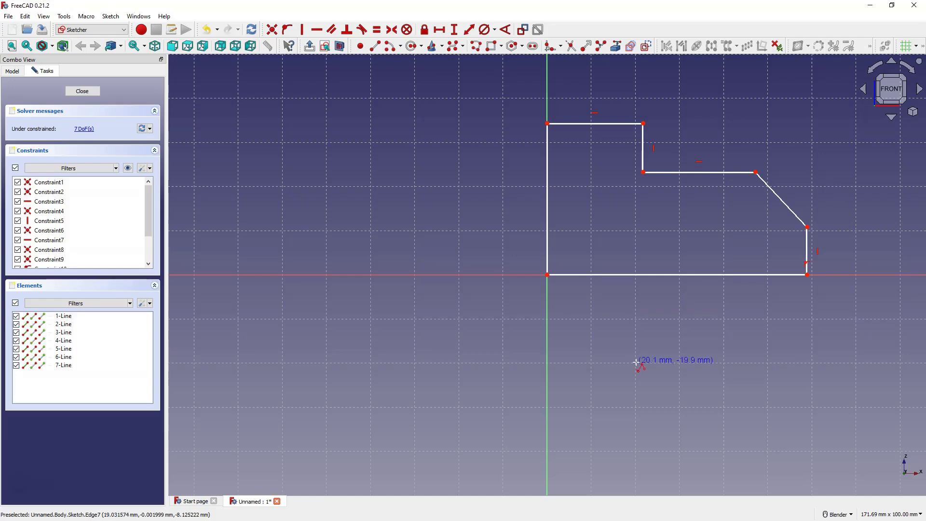
{"action": "key", "text": "Escape"}
- Move the profile's top edge slightly and attach its left endpoint to the vertical axis with a point-on-object constraint
{"action": "mouse_move", "coordinate": [585, 125]}
{"action": "left_mouse_down"}
{"action": "mouse_move", "coordinate": [588, 142]}
{"action": "mouse_move", "coordinate": [595, 120]}
{"action": "left_mouse_up"}
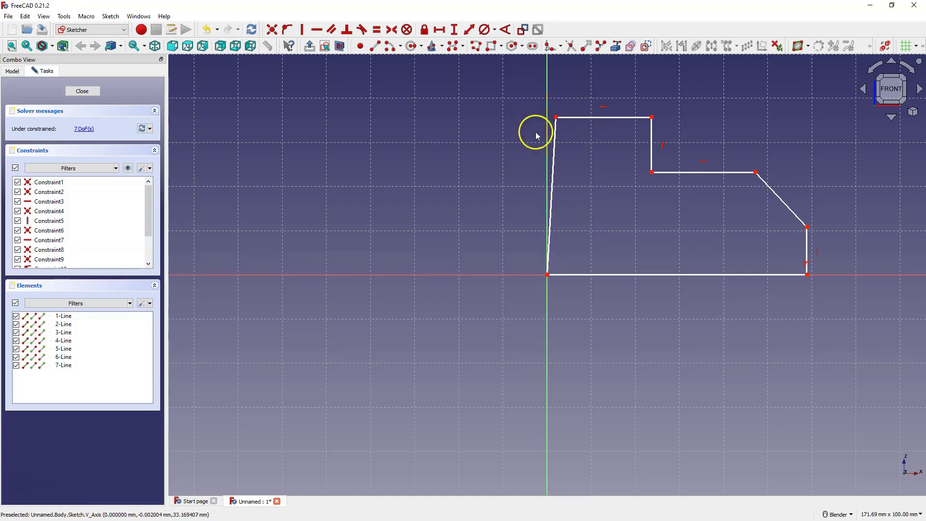
{"action": "left_click", "coordinate": [556, 117]}
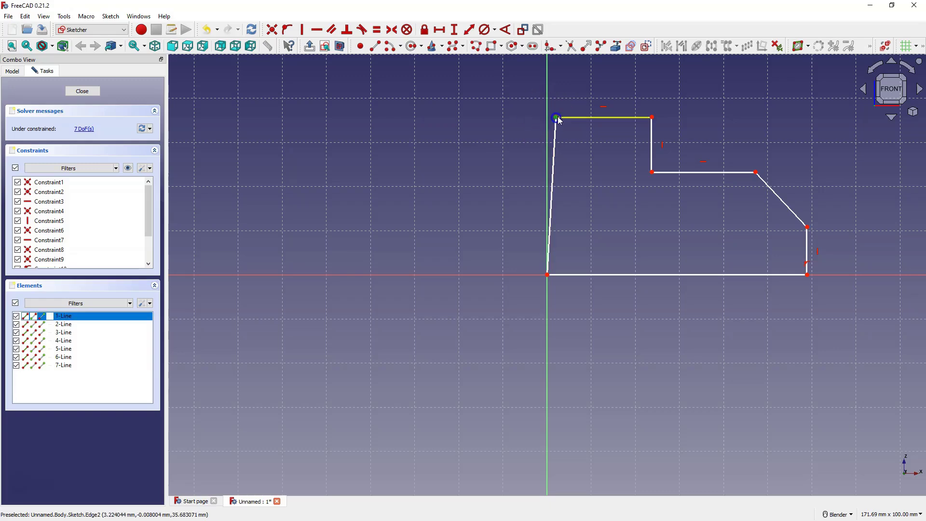
{"action": "left_click", "coordinate": [291, 34]}
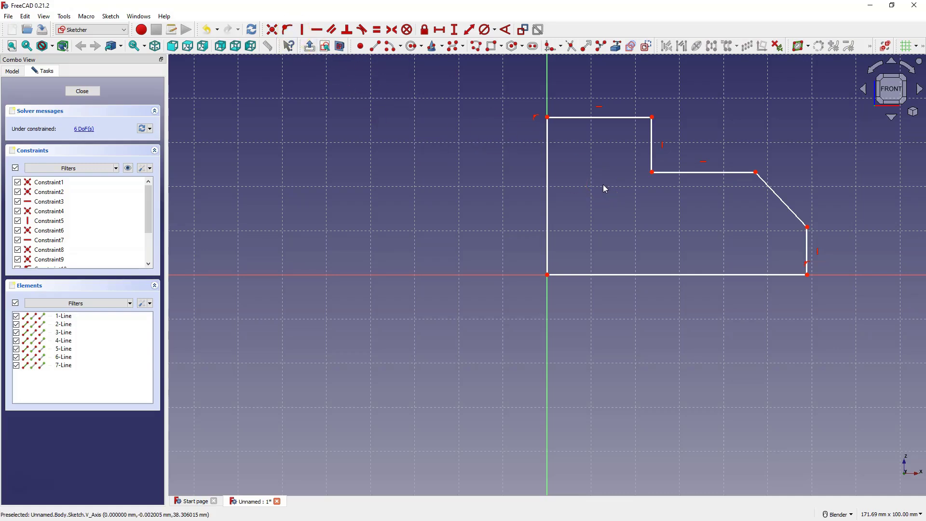
- Constrain the profile's base to a horizontal length of 100 mm and its top edge to 20 mm
{"action": "left_click", "coordinate": [439, 30]}
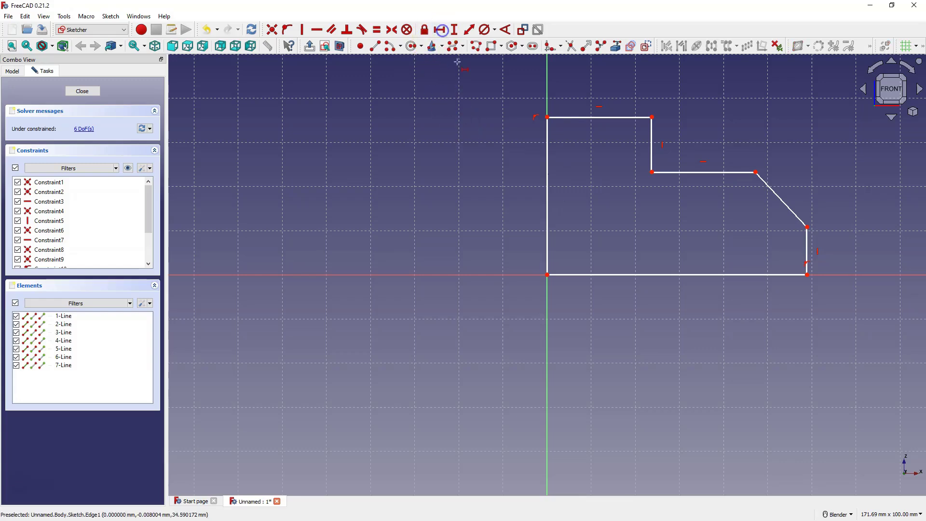
{"action": "left_click", "coordinate": [662, 275]}
{"action": "type", "text": "100"}
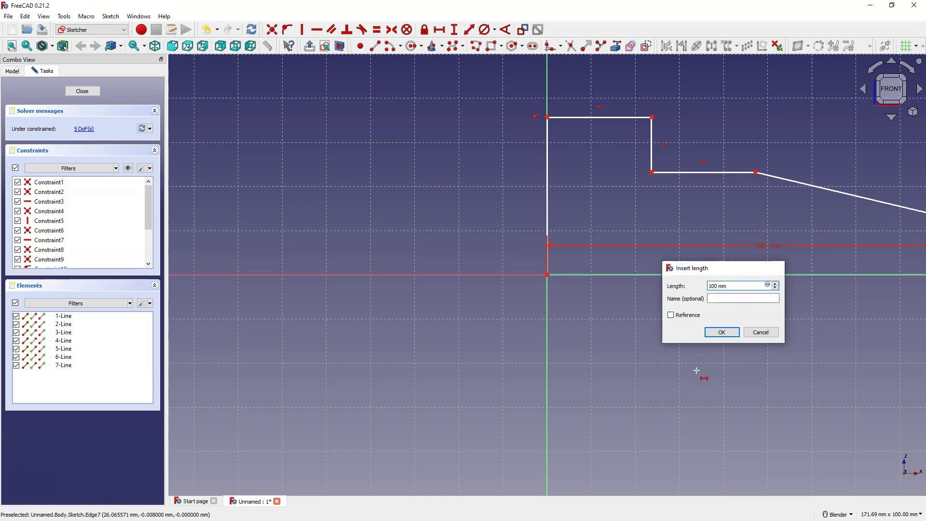
{"action": "key", "text": "Return"}
{"action": "scroll", "coordinate": [712, 353], "scroll_direction": "down", "scroll_amount": 5}
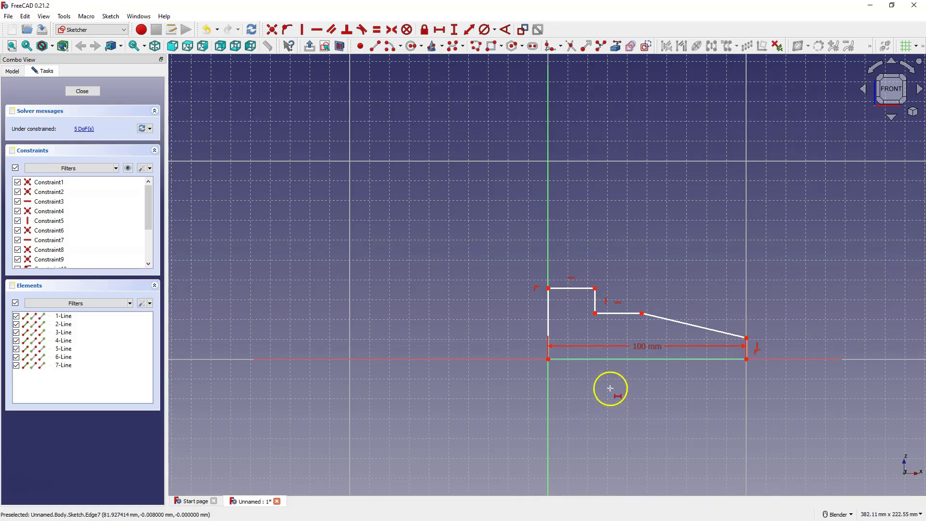
{"action": "left_click", "coordinate": [568, 288]}
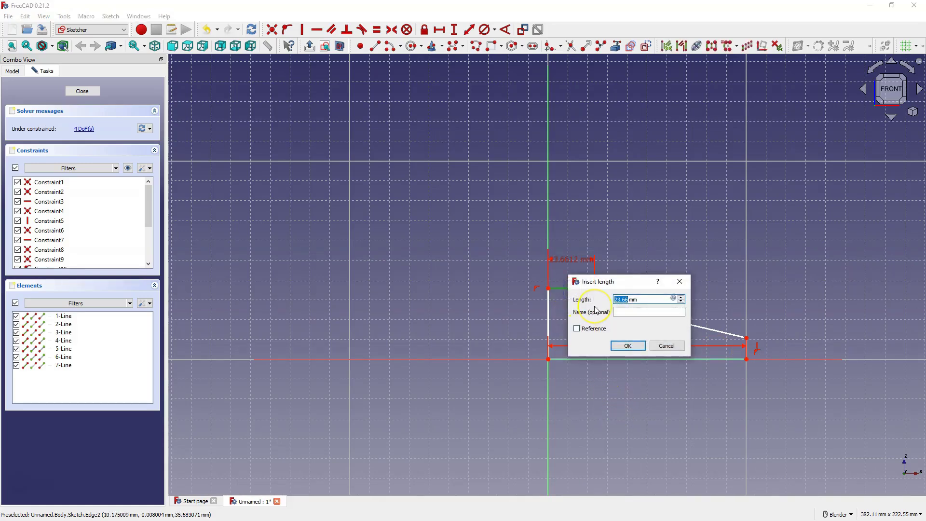
{"action": "type", "text": "20"}
{"action": "key", "text": "Return"}
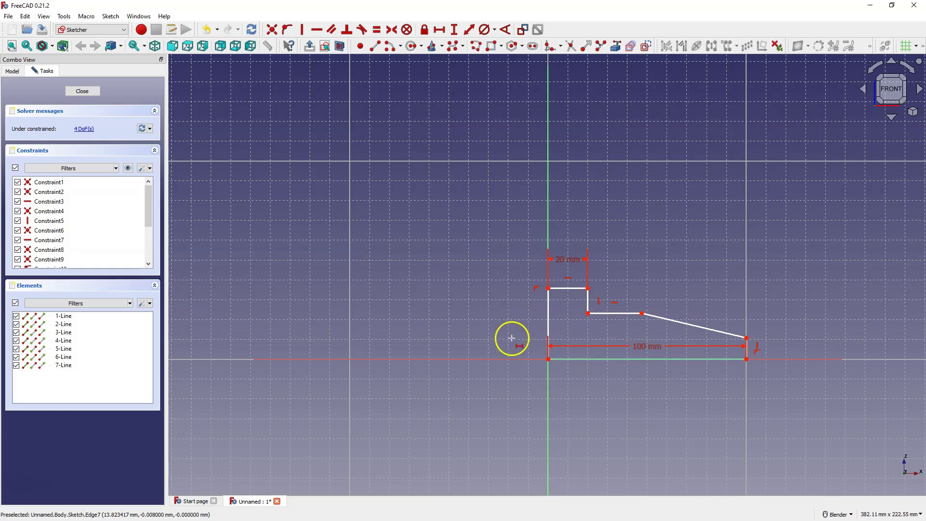
- Constrain the edge on the vertical axis to a vertical length of 50 mm and the step's short vertical edge to 15 mm
{"action": "left_click", "coordinate": [454, 29]}
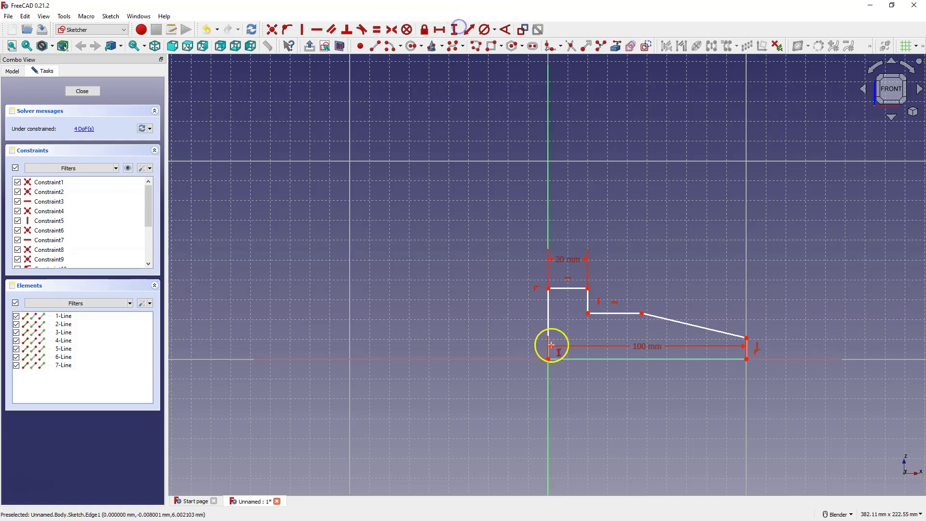
{"action": "left_click", "coordinate": [550, 322]}
{"action": "type", "text": "50"}
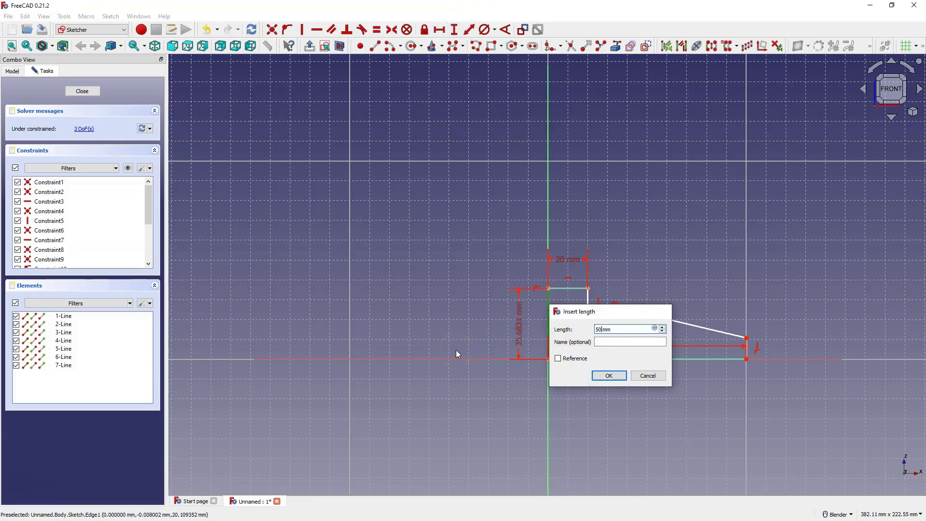
{"action": "key", "text": "Return"}
{"action": "left_click", "coordinate": [585, 288]}
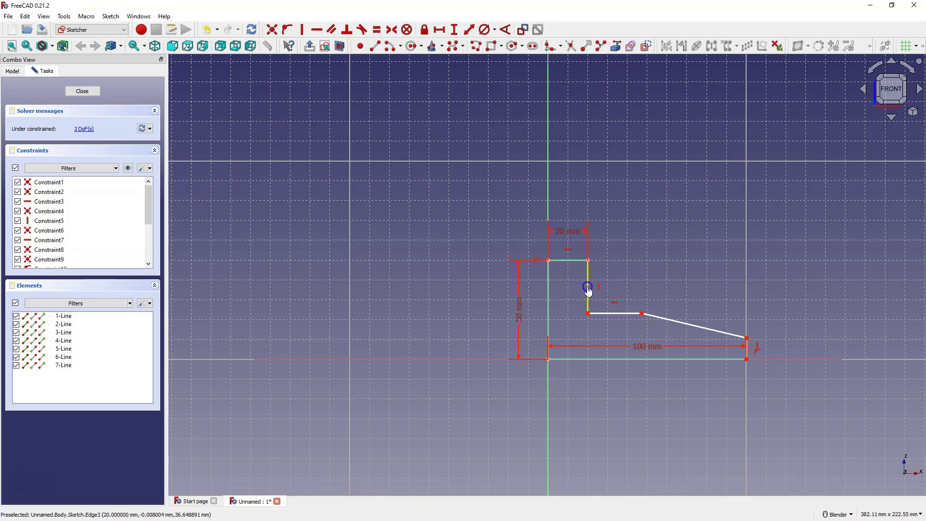
{"action": "type", "text": "15"}
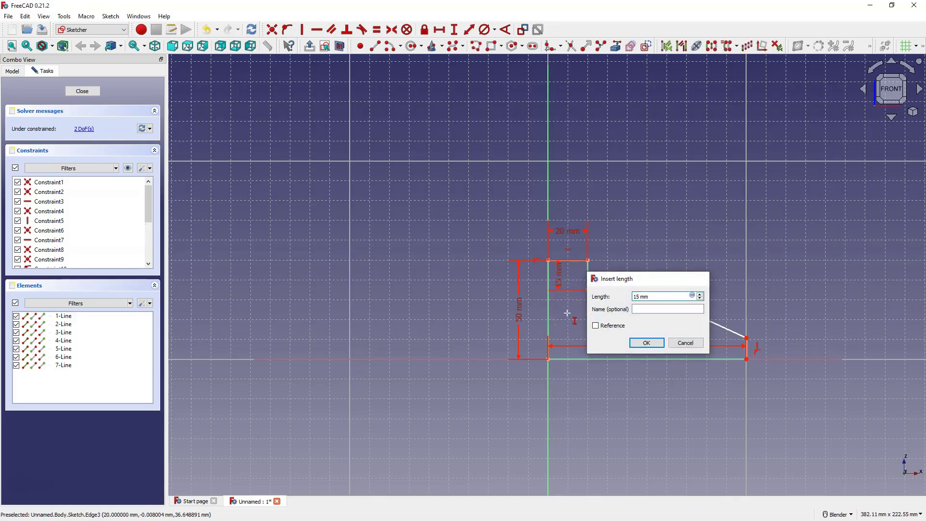
{"action": "key", "text": "Return"}
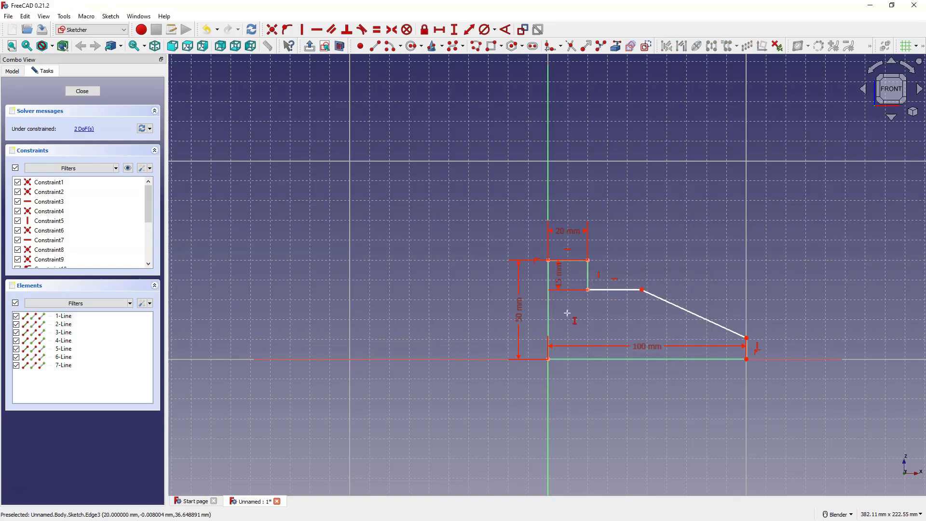
- Constrain the angle between the lower horizontal step edge and the sloped line to 150°
{"action": "left_click", "coordinate": [506, 30]}
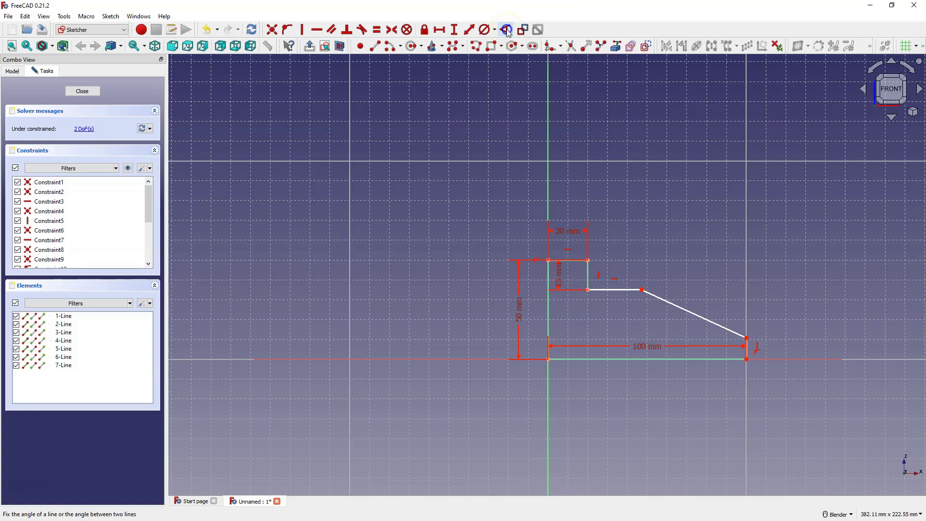
{"action": "left_click", "coordinate": [625, 290]}
{"action": "left_click", "coordinate": [657, 299]}
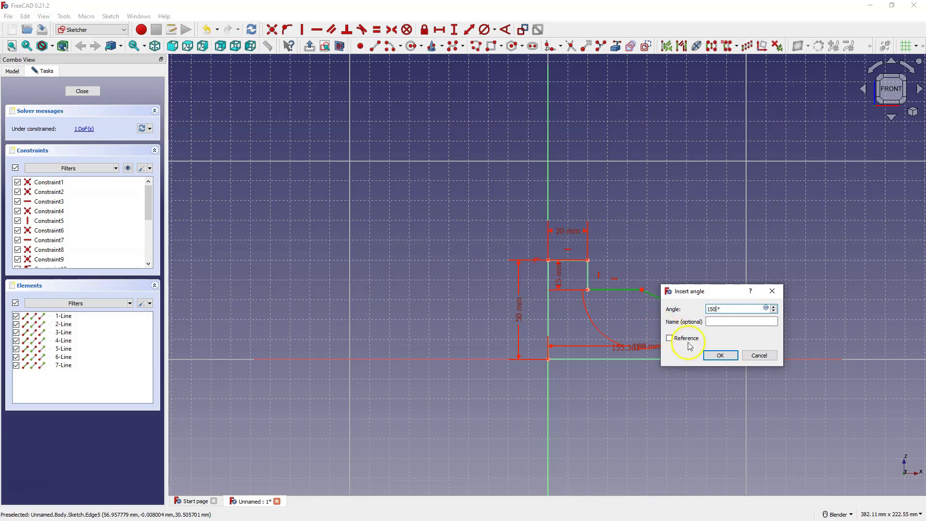
{"action": "left_click", "coordinate": [718, 355]}
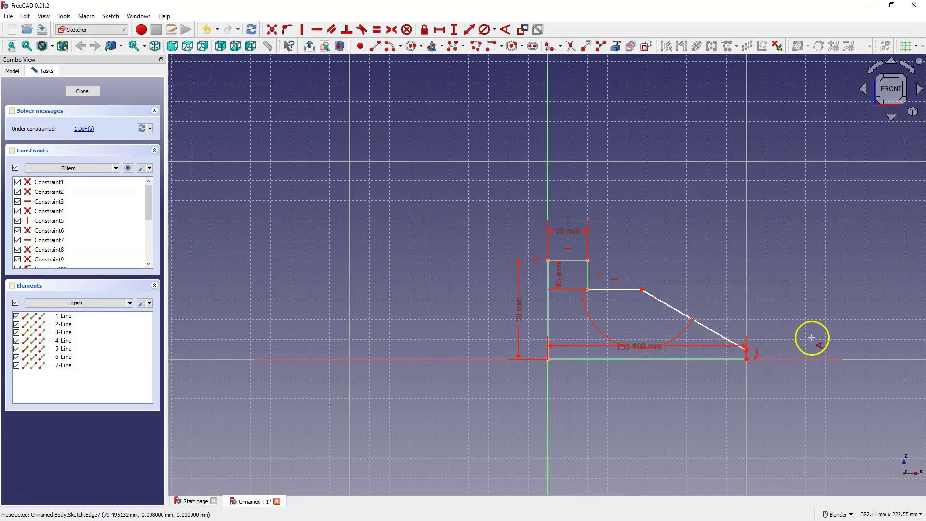
- Highlight the under-constrained elements and constrain the short vertical edge at the base's far end to a vertical length of 10 mm
{"action": "scroll", "coordinate": [812, 337], "scroll_direction": "up", "scroll_amount": 1}
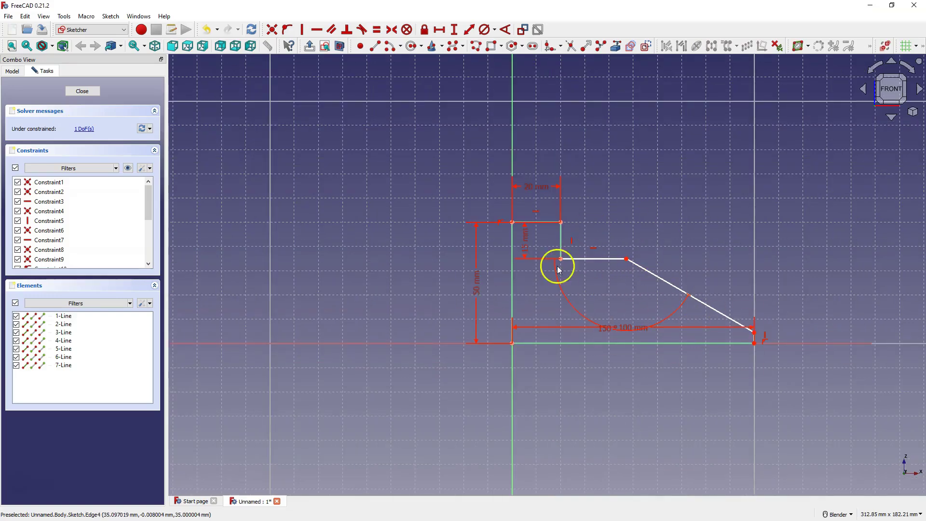
{"action": "left_click", "coordinate": [83, 129]}
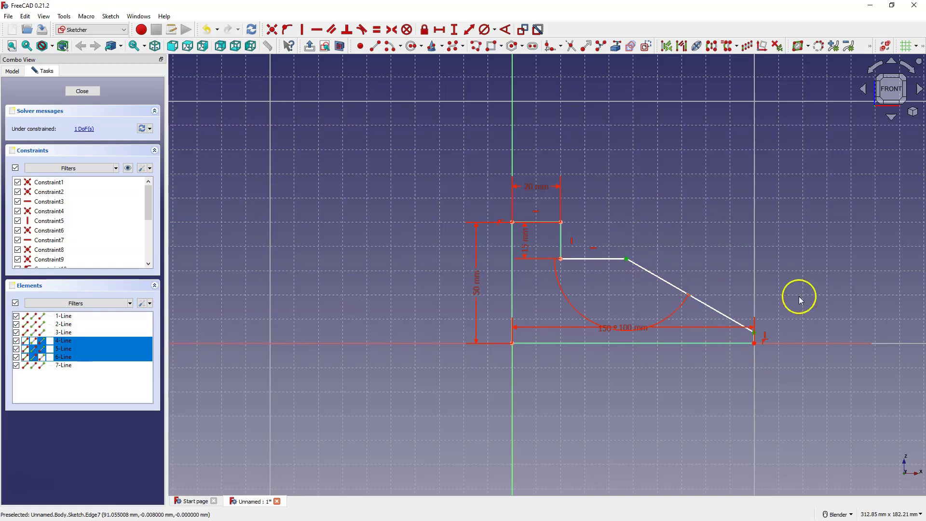
{"action": "left_click", "coordinate": [674, 213]}
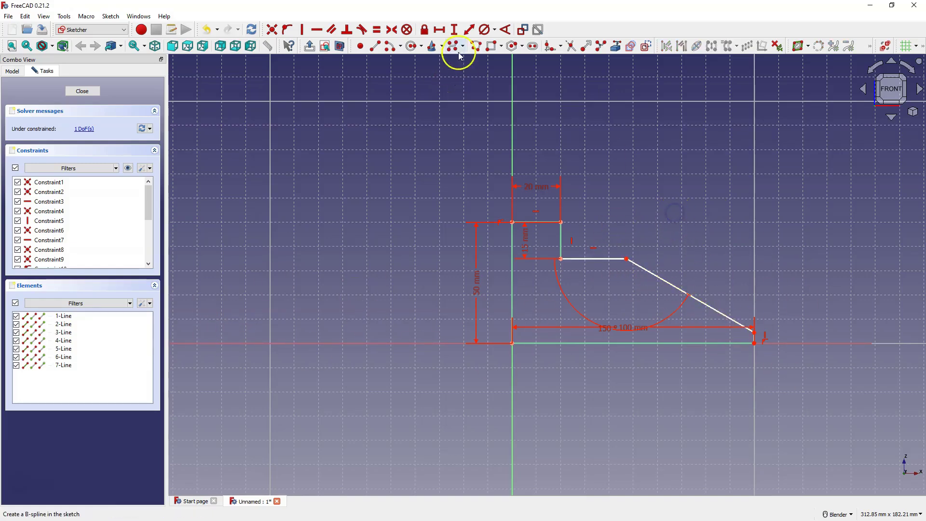
{"action": "left_click", "coordinate": [455, 32]}
{"action": "scroll", "coordinate": [737, 311], "scroll_direction": "up", "scroll_amount": 4}
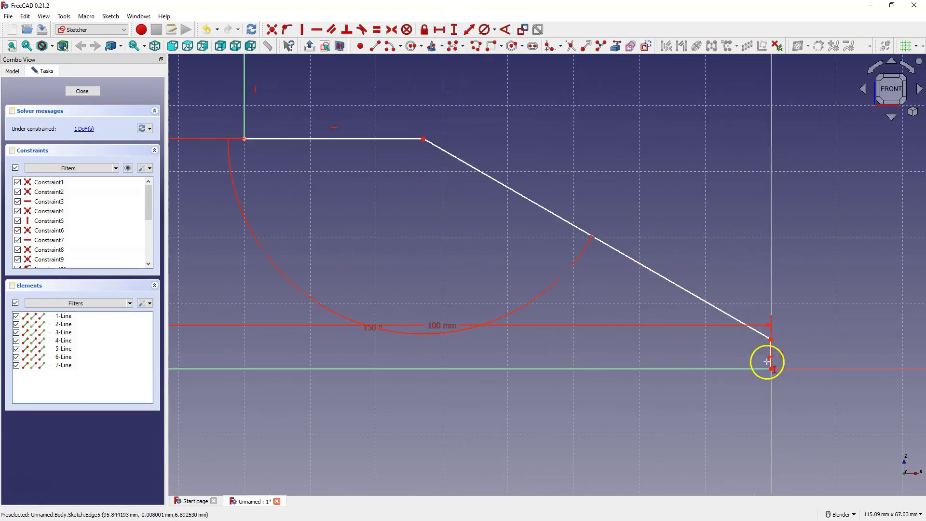
{"action": "left_click", "coordinate": [771, 354]}
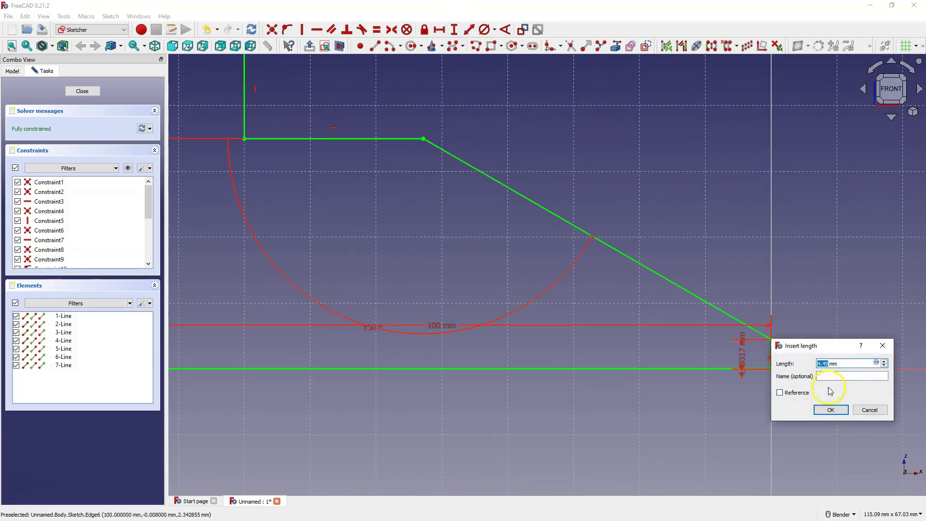
{"action": "type", "text": "10"}
{"action": "key", "text": "Return"}
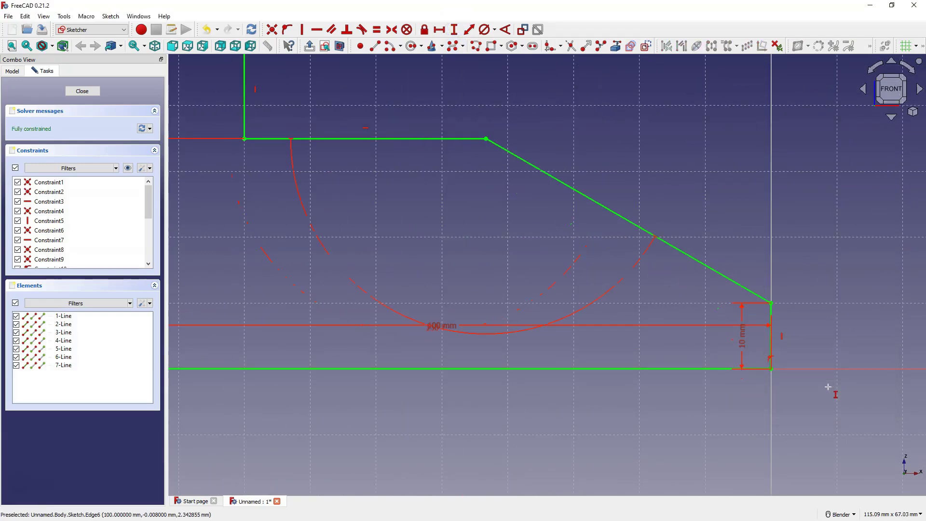
- Close the dimensioned sketch and return to Part Design
{"action": "scroll", "coordinate": [676, 325], "scroll_direction": "down", "scroll_amount": 5}
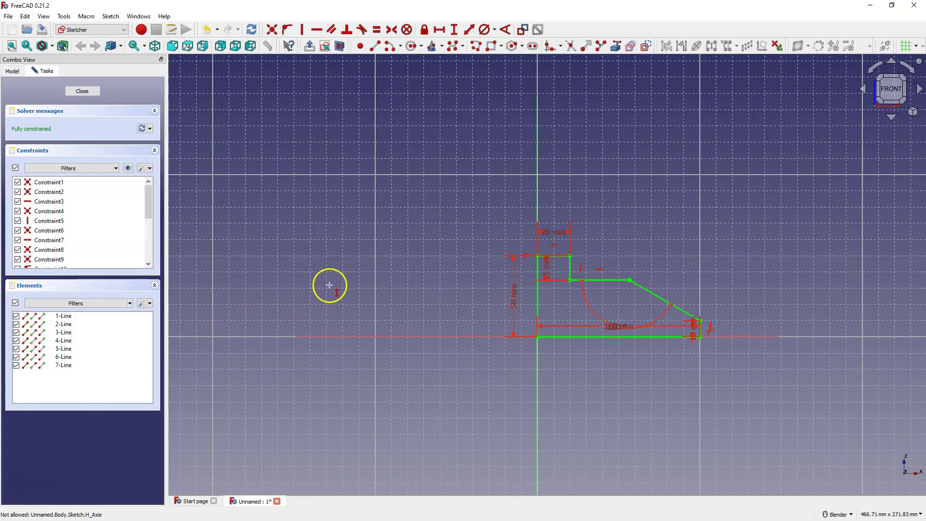
{"action": "left_click", "coordinate": [82, 91]}
{"action": "scroll", "coordinate": [488, 233], "scroll_direction": "down", "scroll_amount": 3}
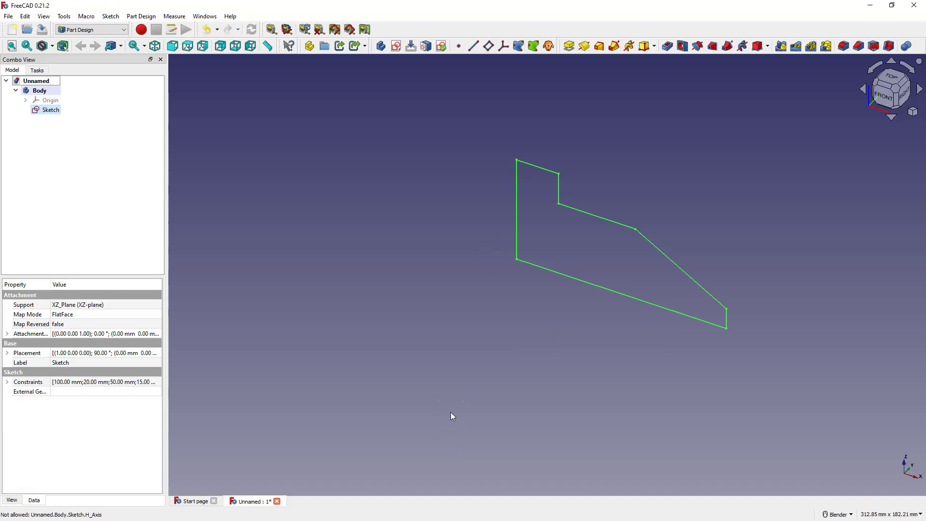
{"action": "left_click", "coordinate": [572, 48]}
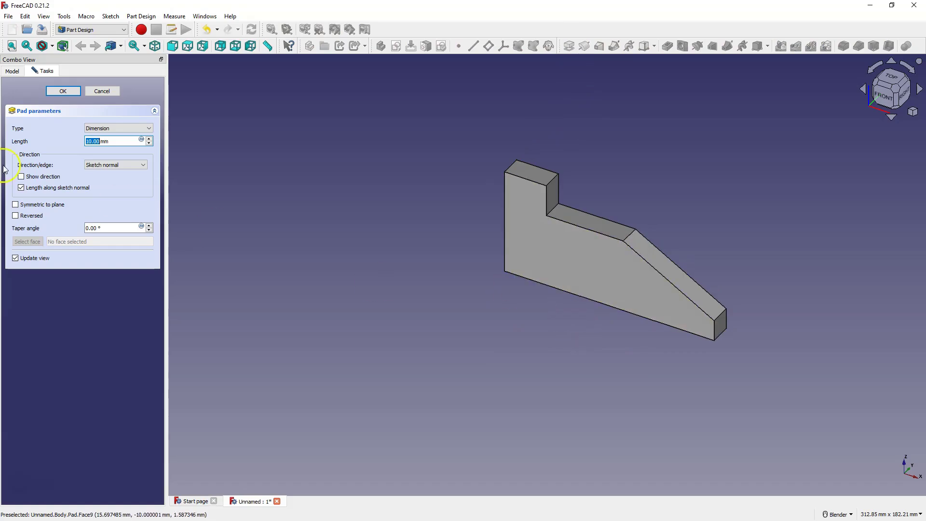
{"action": "scroll", "coordinate": [92, 144], "scroll_direction": "up", "scroll_amount": 15}
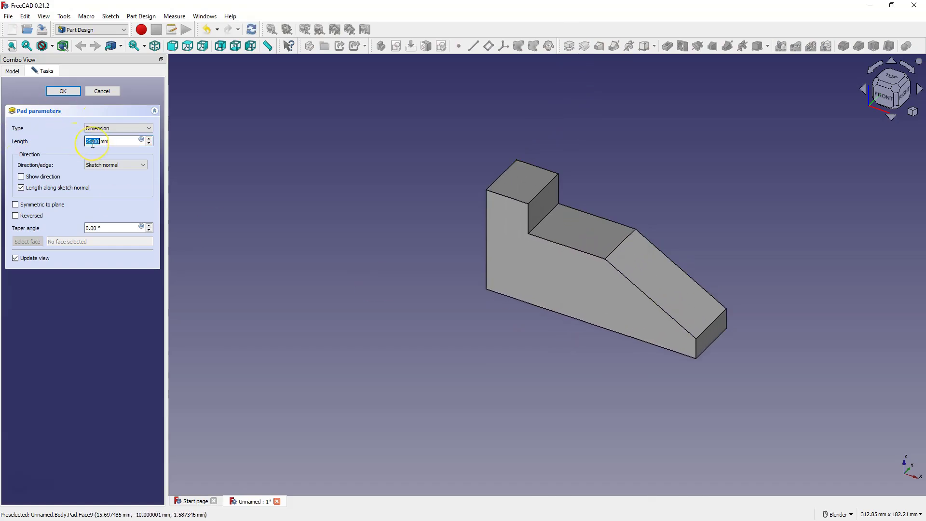
{"action": "scroll", "coordinate": [92, 144], "scroll_direction": "up", "scroll_amount": 4}
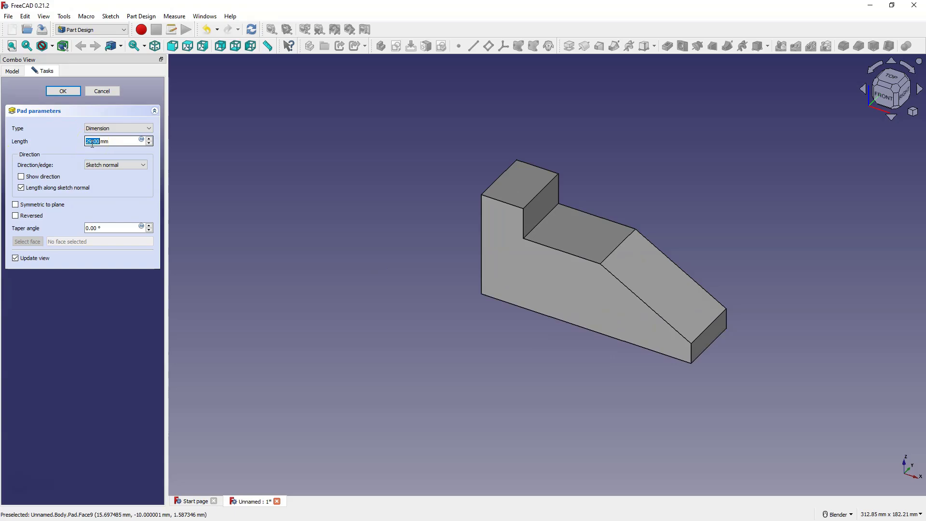
{"action": "scroll", "coordinate": [93, 143], "scroll_direction": "up", "scroll_amount": 4}
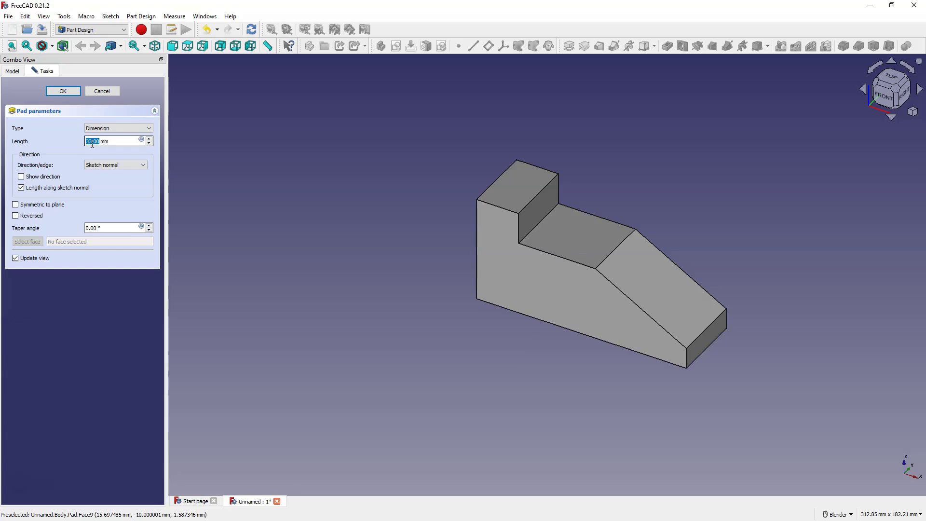
{"action": "left_click", "coordinate": [102, 90]}
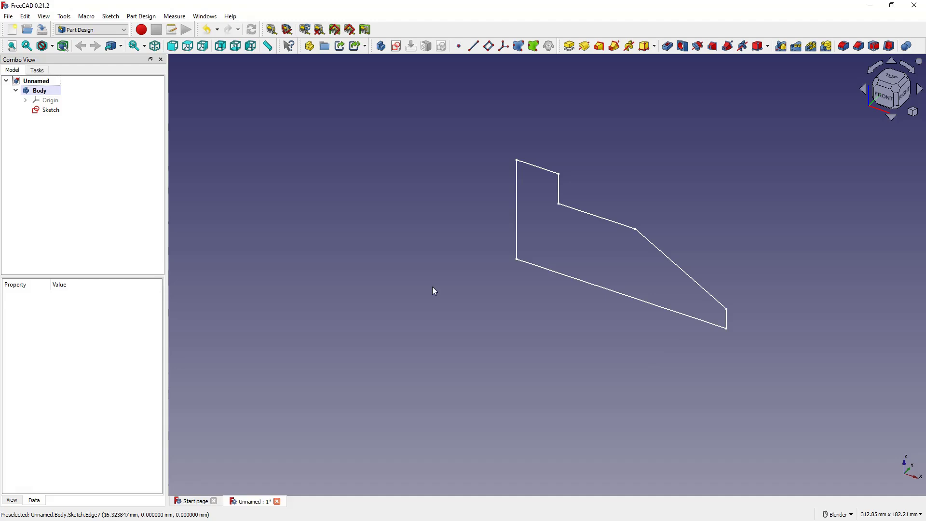
- Start a 360° Revolution of the profile sketch and set its axis to the horizontal sketch axis
{"action": "left_click", "coordinate": [622, 190]}
{"action": "left_click", "coordinate": [584, 47]}
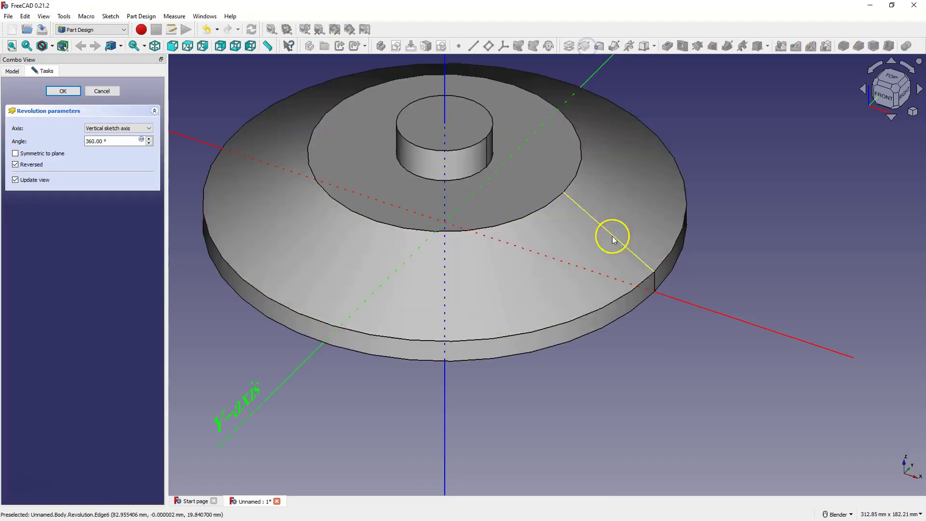
{"action": "scroll", "coordinate": [604, 284], "scroll_direction": "down", "scroll_amount": 3}
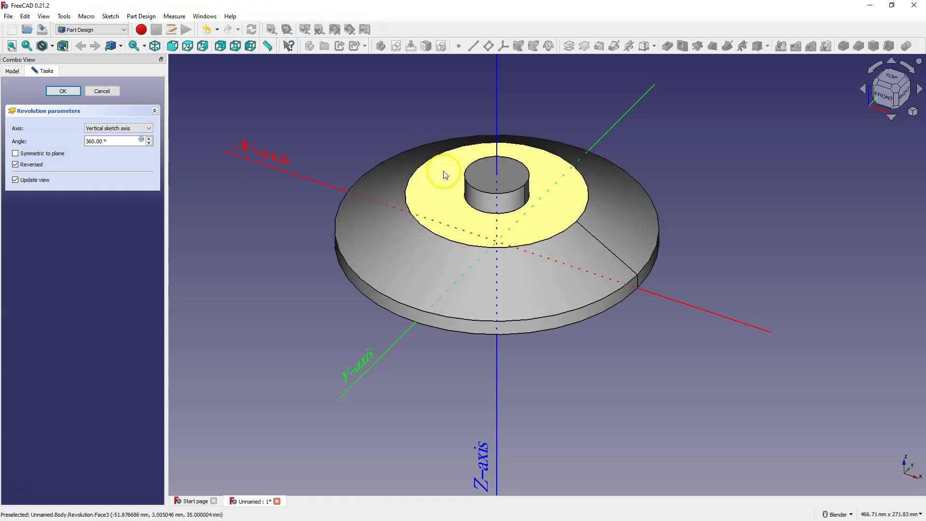
{"action": "left_click", "coordinate": [124, 128]}
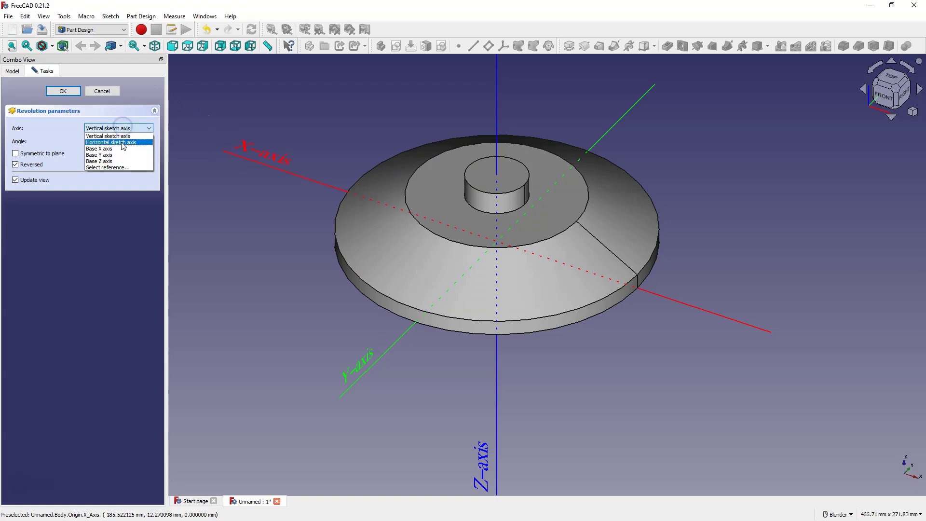
{"action": "left_click", "coordinate": [123, 142]}
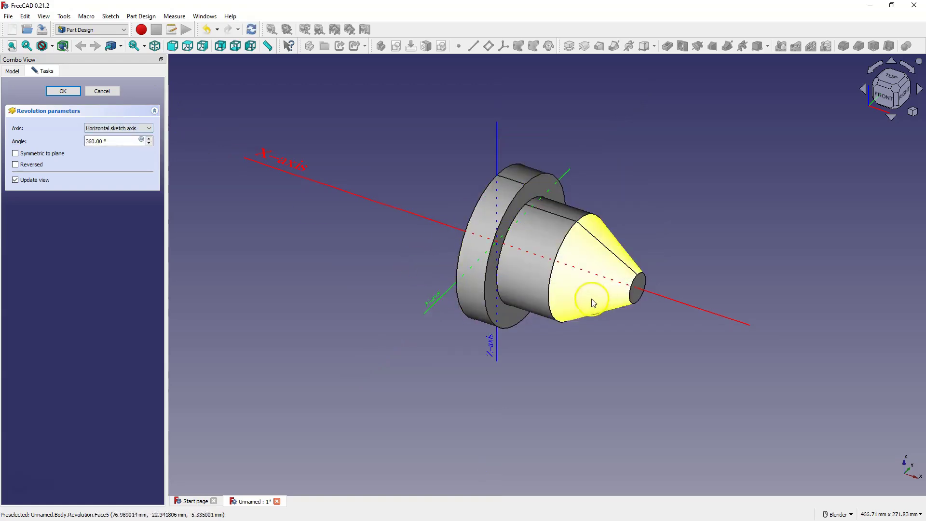
- Review the available revolution axes and set the axis to Base X axis
{"action": "left_click", "coordinate": [145, 131]}
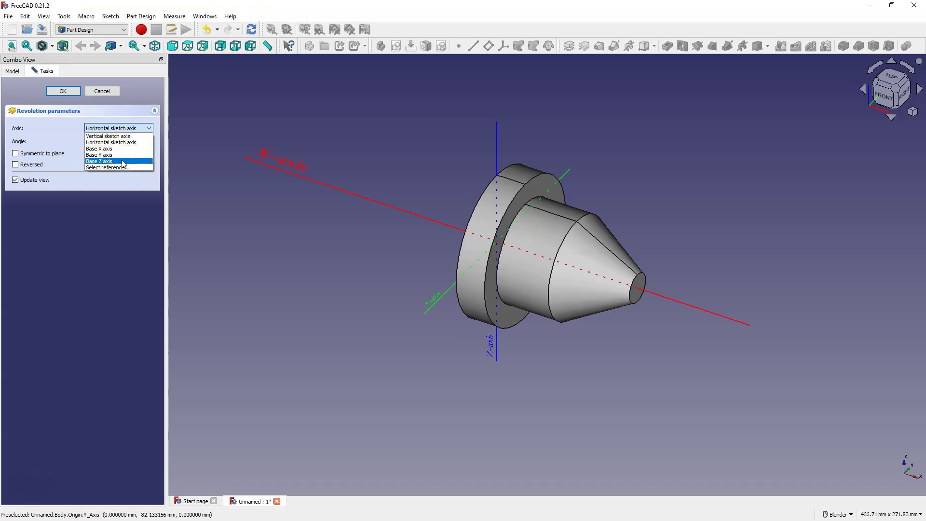
{"action": "left_click", "coordinate": [129, 170]}
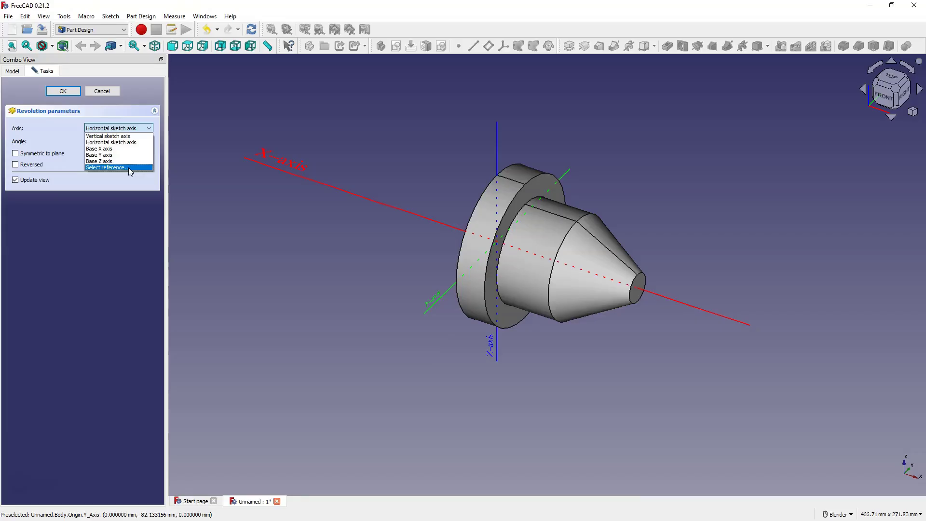
{"action": "left_click", "coordinate": [124, 145]}
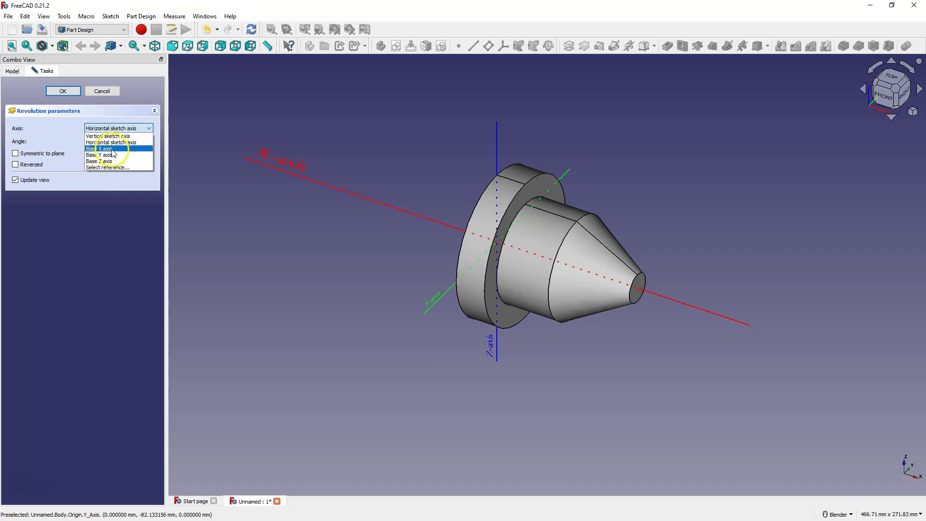
{"action": "left_click", "coordinate": [113, 149]}
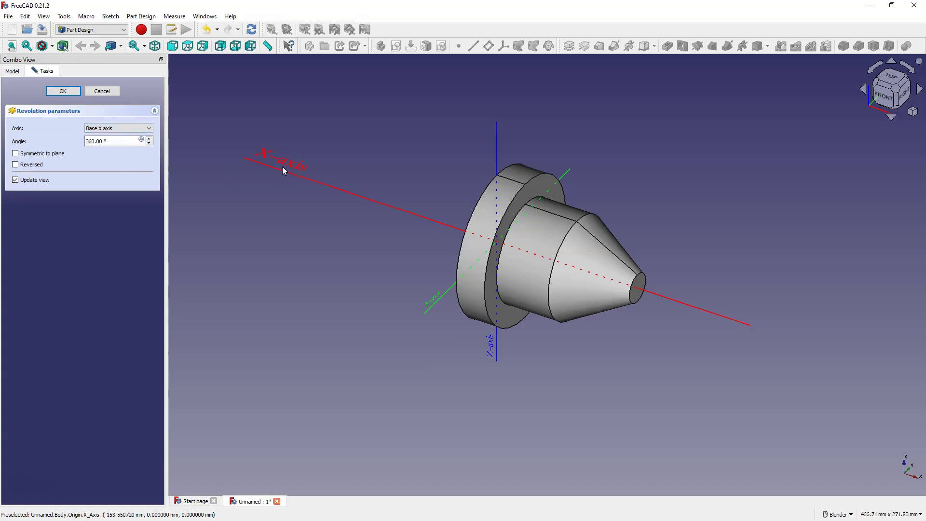
{"action": "left_click", "coordinate": [640, 282]}
- Try a partial revolution by setting the revolution angle to 200°
{"action": "left_click", "coordinate": [110, 143]}
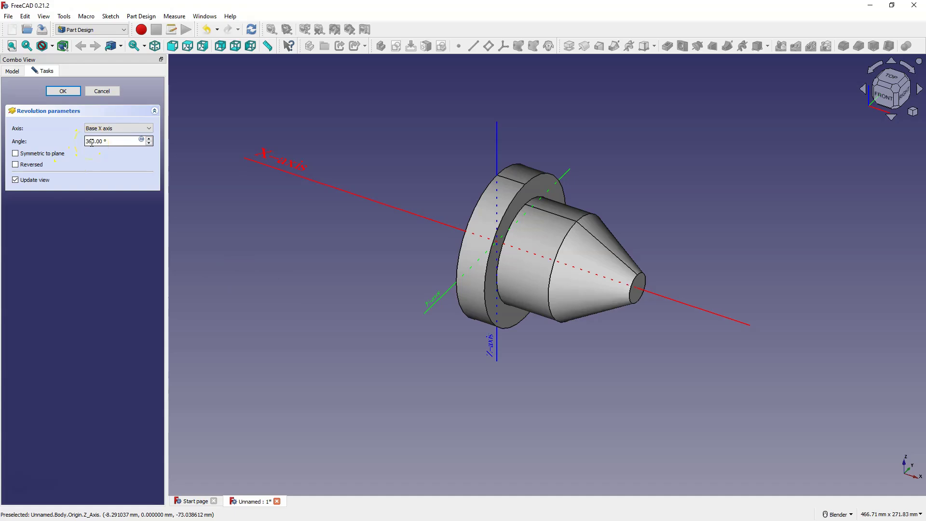
{"action": "key", "text": "BackSpace"}
{"action": "key", "text": "BackSpace"}
{"action": "type", "text": "20"}
{"action": "middle_click_drag", "start_coordinate": [643, 265], "coordinate": [455, 310]}
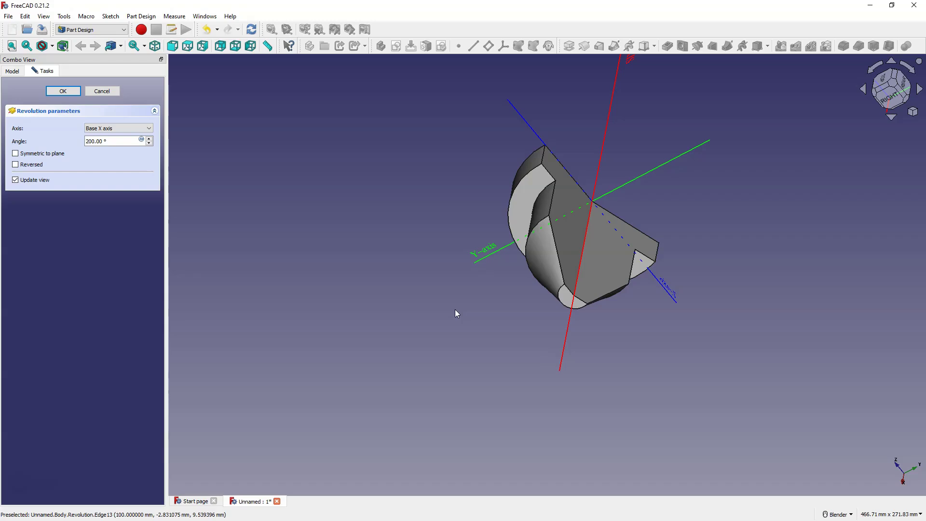
- Set the revolution angle back to 360° and accept the Revolution
{"action": "double_click", "coordinate": [94, 141]}
{"action": "type", "text": "30"}
{"action": "type", "text": "6"}
{"action": "left_click", "coordinate": [65, 93]}
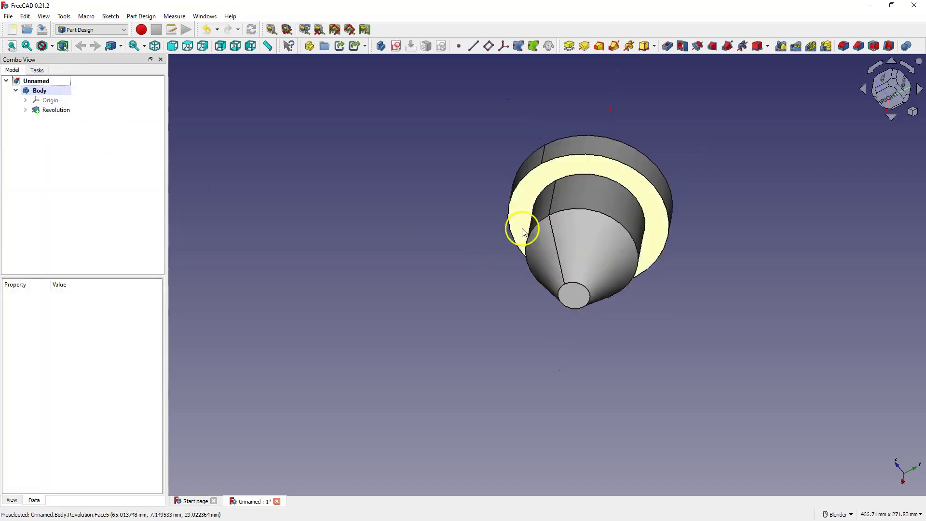
{"action": "middle_click_drag", "start_coordinate": [479, 265], "coordinate": [599, 240]}
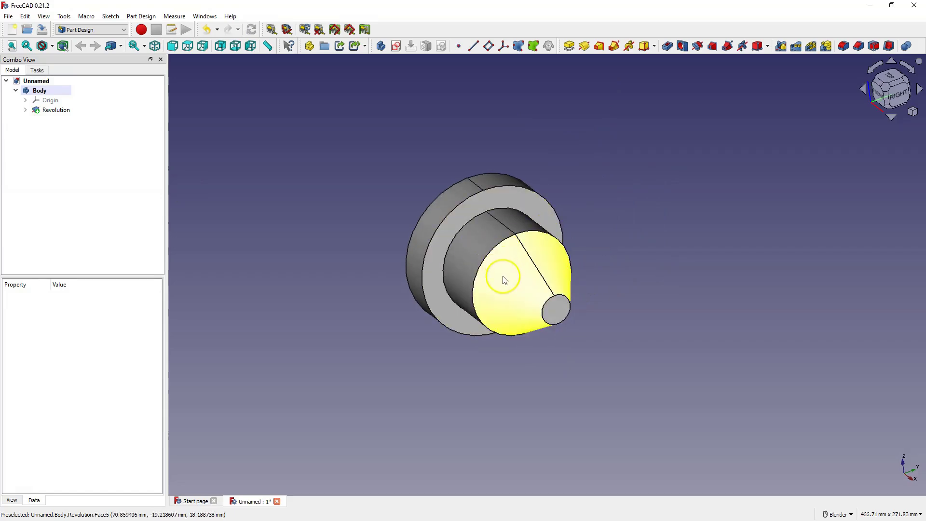
{"action": "left_click", "coordinate": [687, 319]}
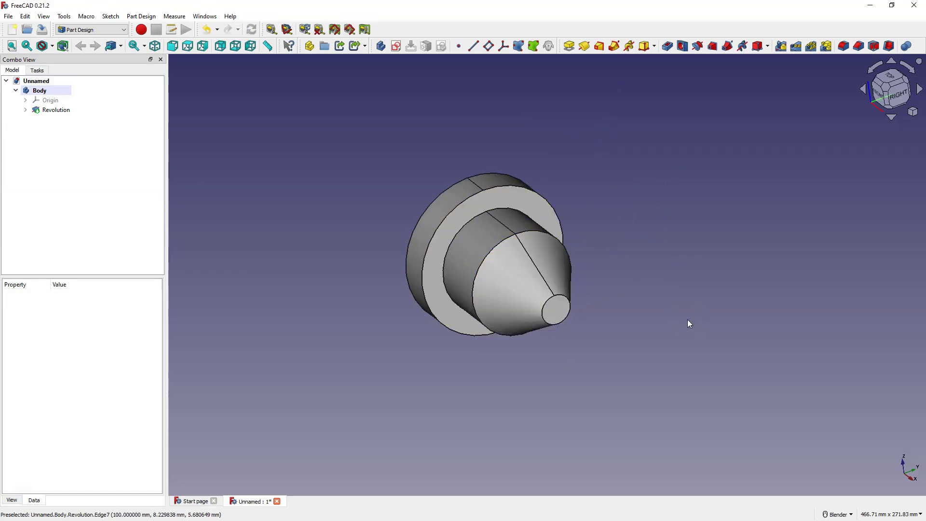
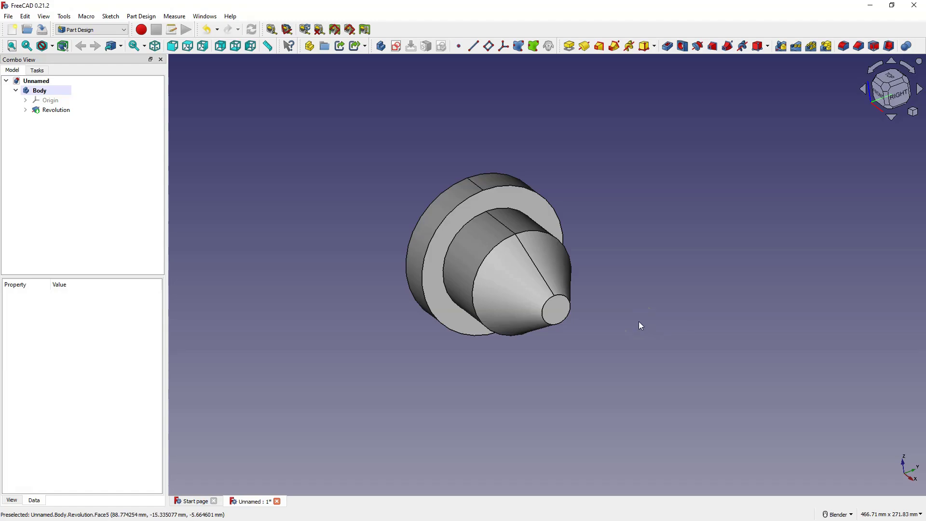
- Create a new sketch on the XY plane of the revolved body
{"action": "left_click", "coordinate": [399, 50]}
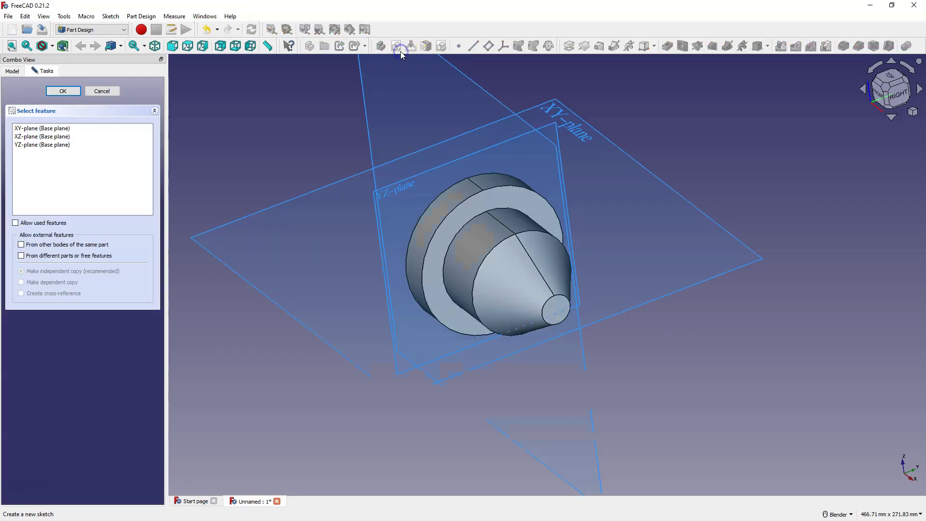
{"action": "middle_click_drag", "start_coordinate": [508, 281], "coordinate": [533, 317]}
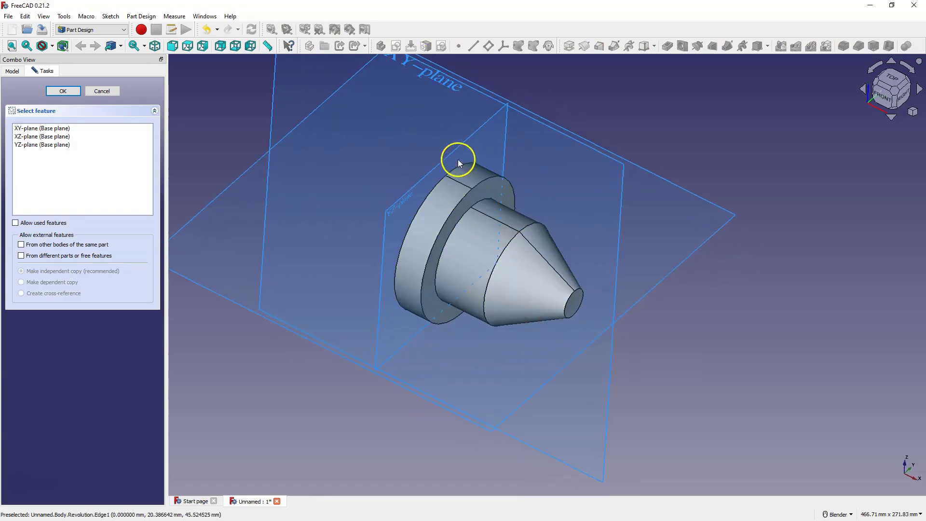
{"action": "scroll", "coordinate": [401, 85], "scroll_direction": "down", "scroll_amount": 2}
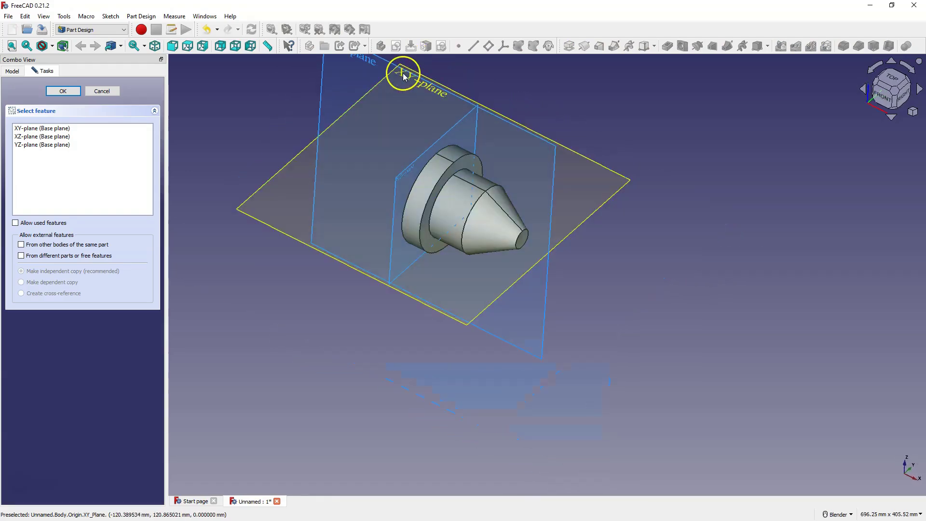
{"action": "left_click", "coordinate": [403, 76]}
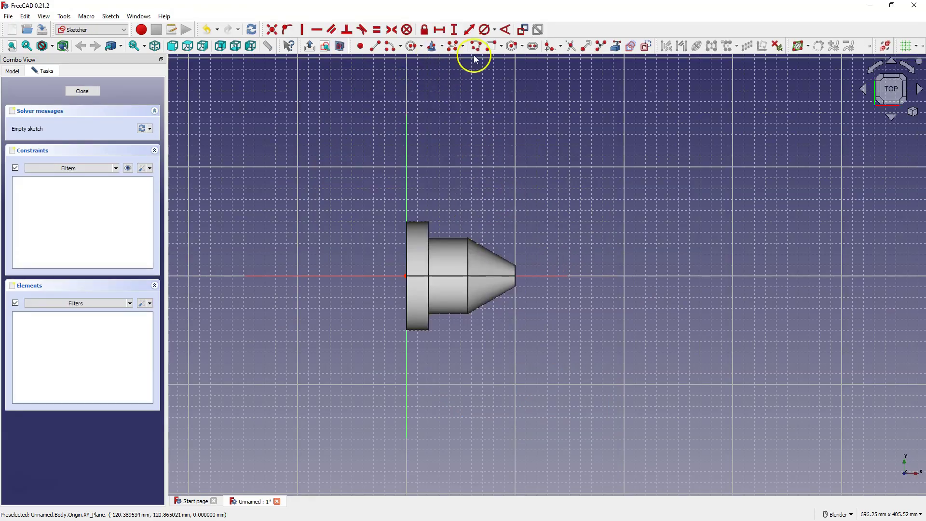
- Draw a centered rectangle about 62 mm wide and 17 mm high around the sketch origin
{"action": "left_click", "coordinate": [501, 46]}
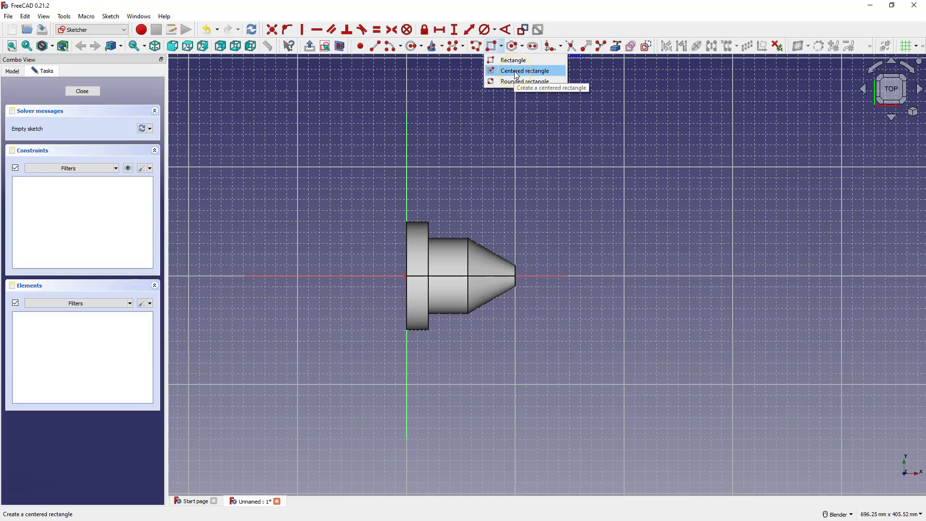
{"action": "left_click", "coordinate": [516, 71]}
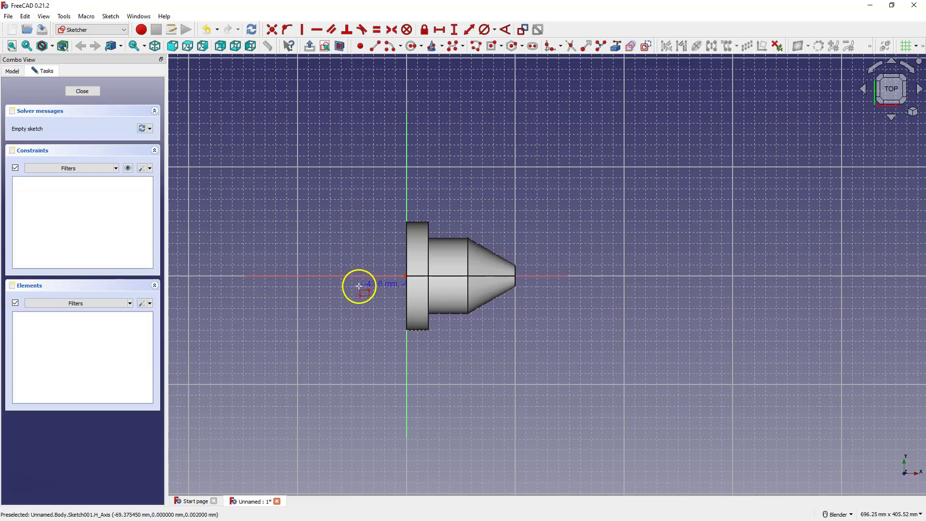
{"action": "left_click", "coordinate": [405, 276]}
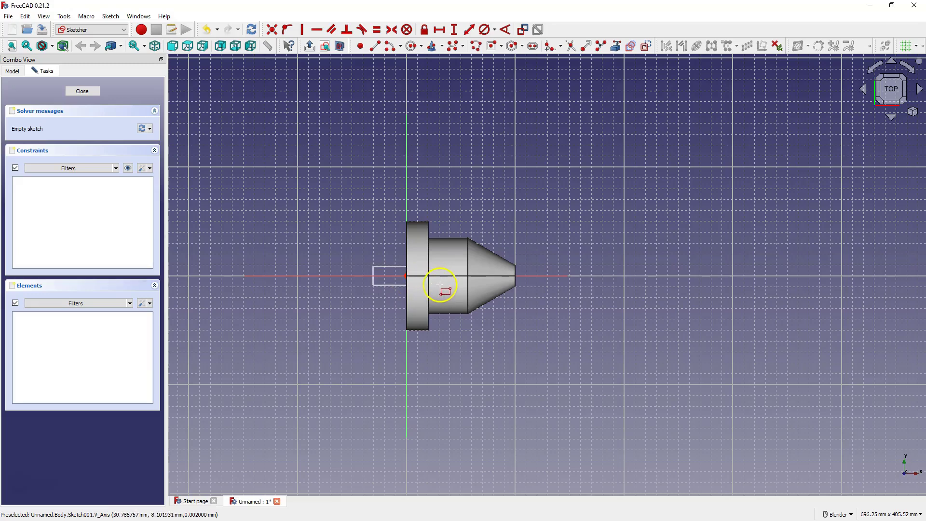
{"action": "left_click", "coordinate": [440, 285]}
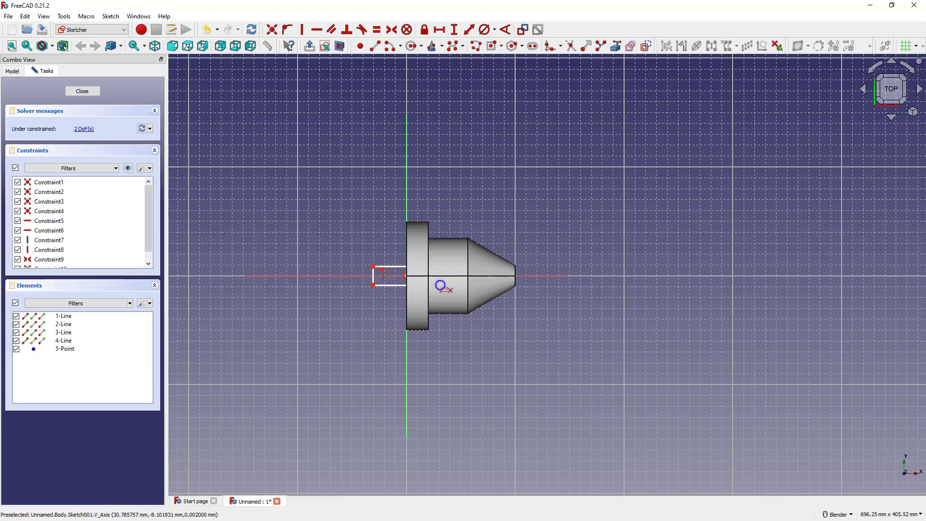
{"action": "right_click", "coordinate": [473, 192]}
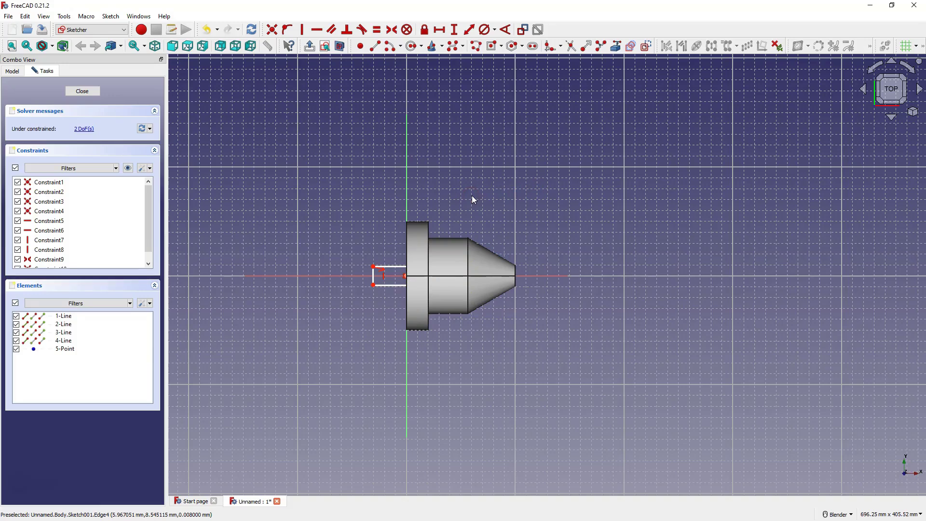
- Turn on the section view so the solid is cut at the sketch plane and the whole rectangle shows
{"action": "left_click_drag", "start_coordinate": [474, 198], "coordinate": [471, 239]}
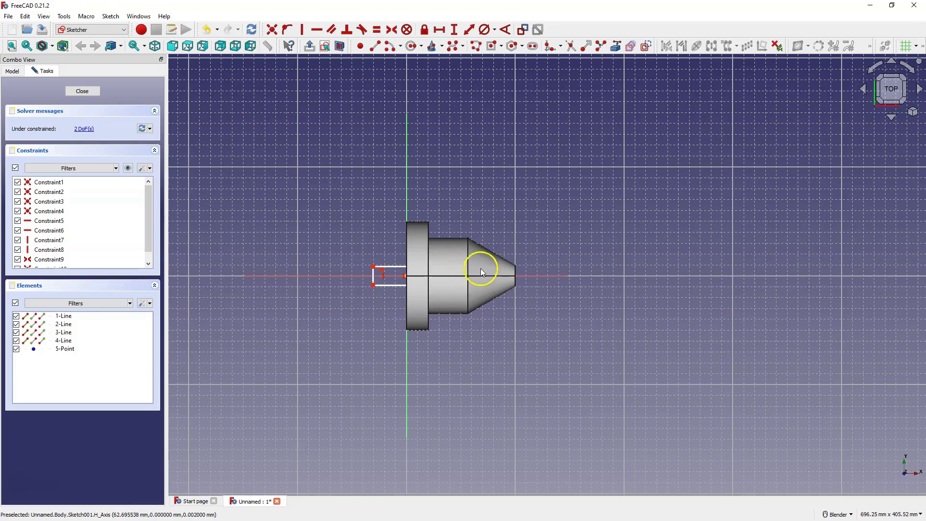
{"action": "left_click", "coordinate": [113, 16]}
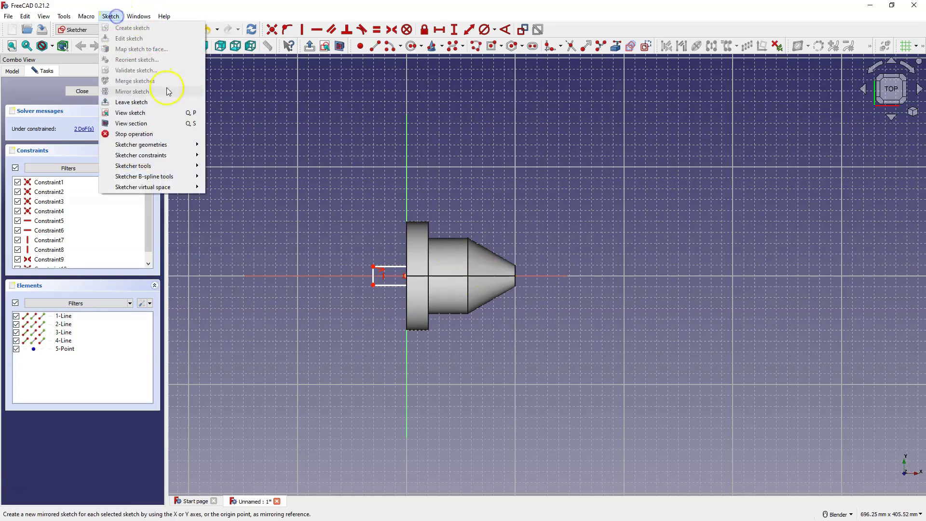
{"action": "left_click", "coordinate": [154, 123]}
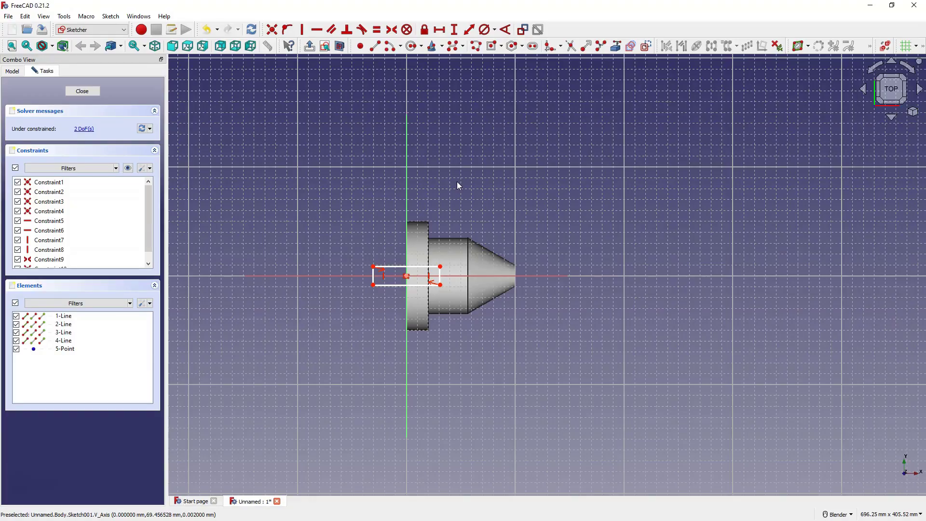
{"action": "left_click", "coordinate": [439, 276]}
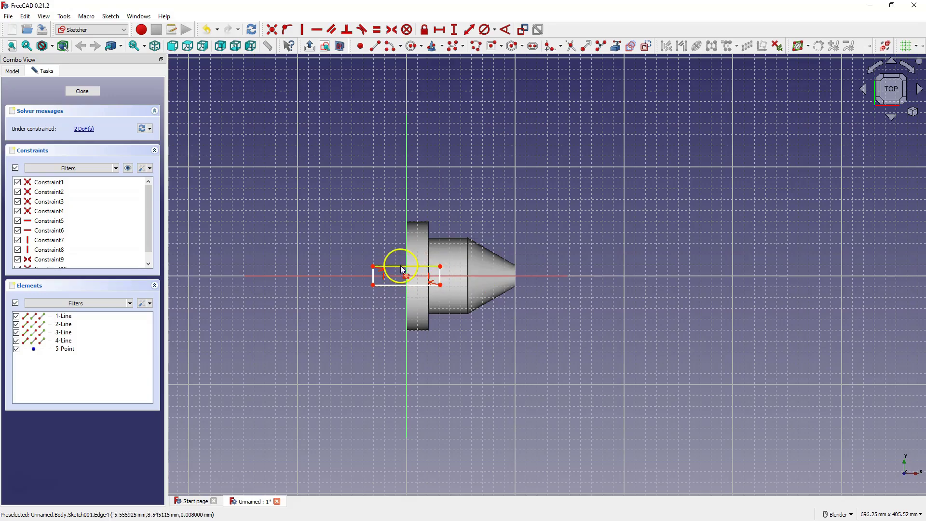
{"action": "left_click", "coordinate": [357, 276]}
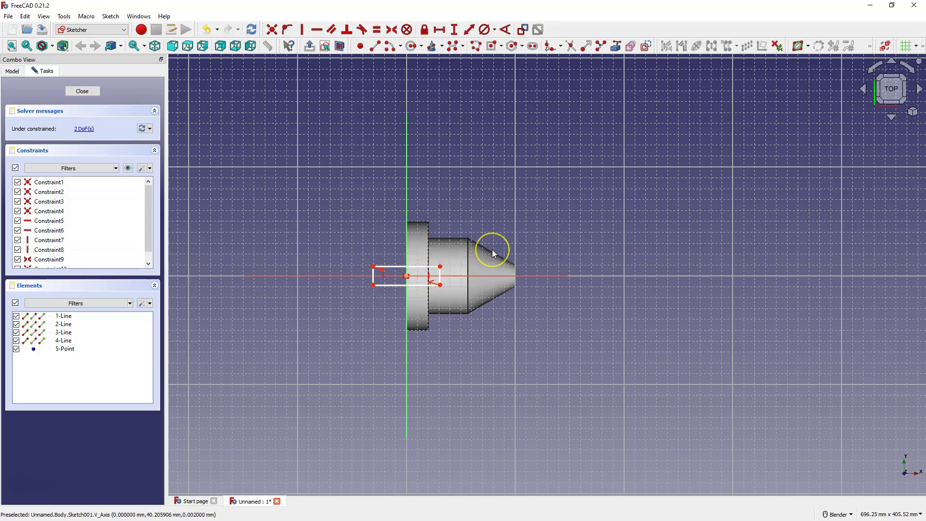
- Link the flange's vertical edge facing the stepped shaft as external geometry in the sketch
{"action": "left_click", "coordinate": [615, 47]}
{"action": "left_click", "coordinate": [429, 228]}
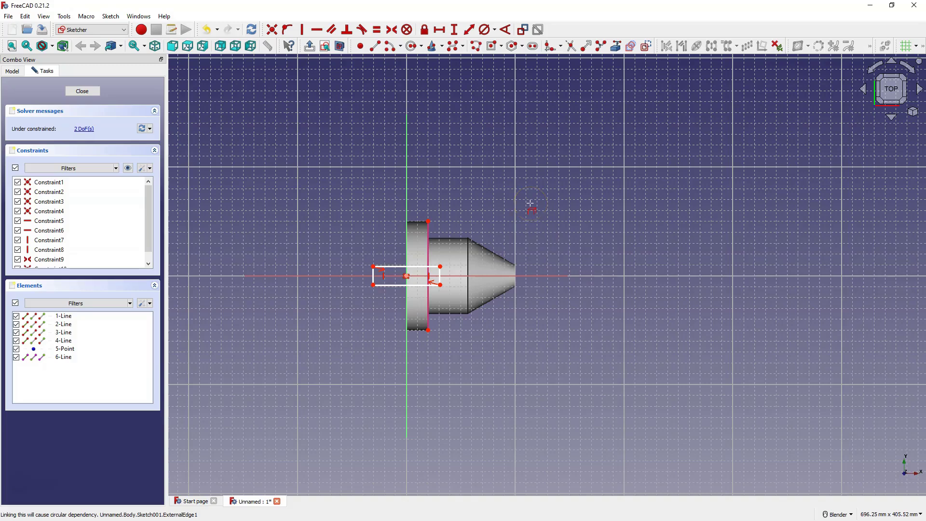
{"action": "right_click", "coordinate": [465, 270]}
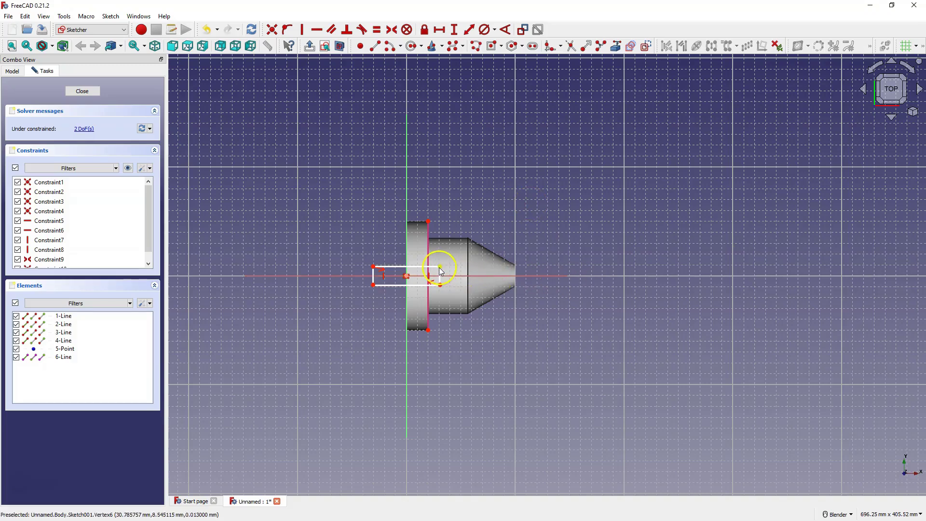
- Constrain the rectangle's upper corner nearest the cone to line up with the external flange edge
{"action": "left_click", "coordinate": [440, 267]}
{"action": "left_click", "coordinate": [428, 251]}
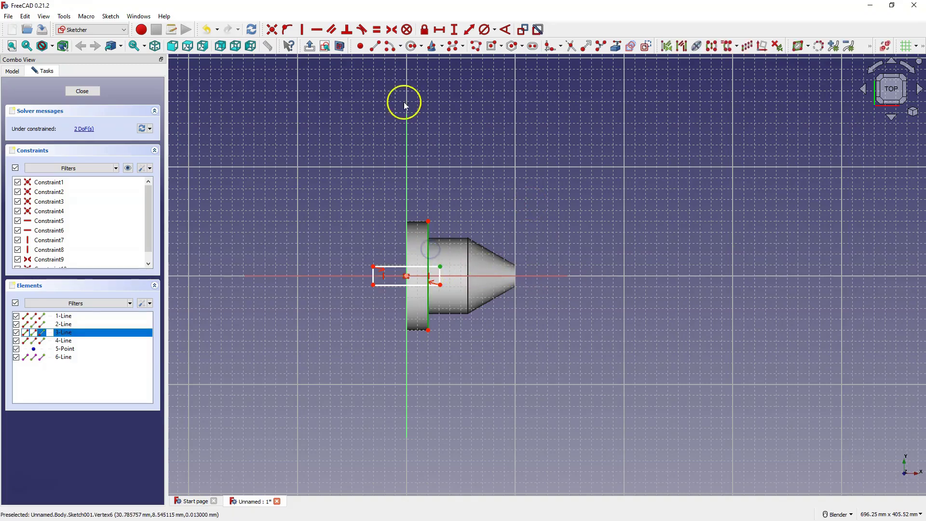
{"action": "left_click", "coordinate": [301, 32]}
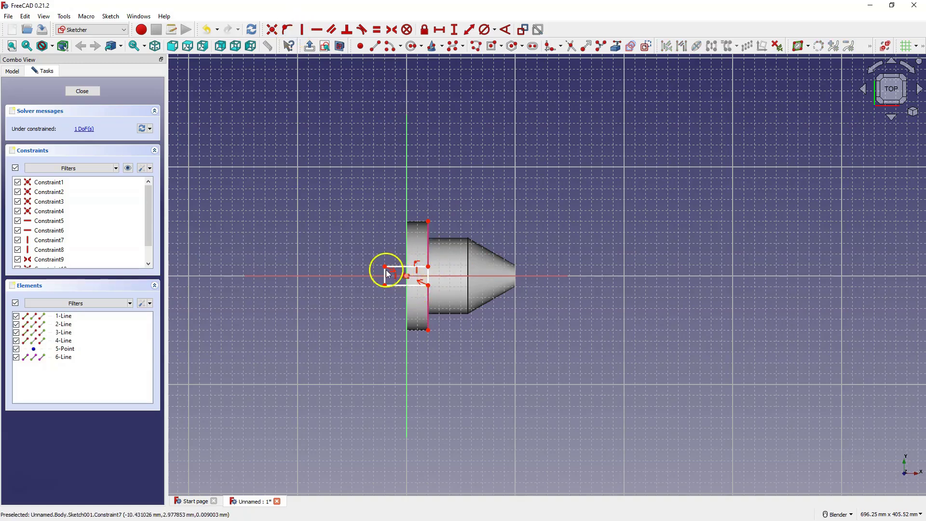
- Constrain the rectangle's short edge outside the flange to a vertical length of 15 mm and close the sketch
{"action": "left_click", "coordinate": [454, 29]}
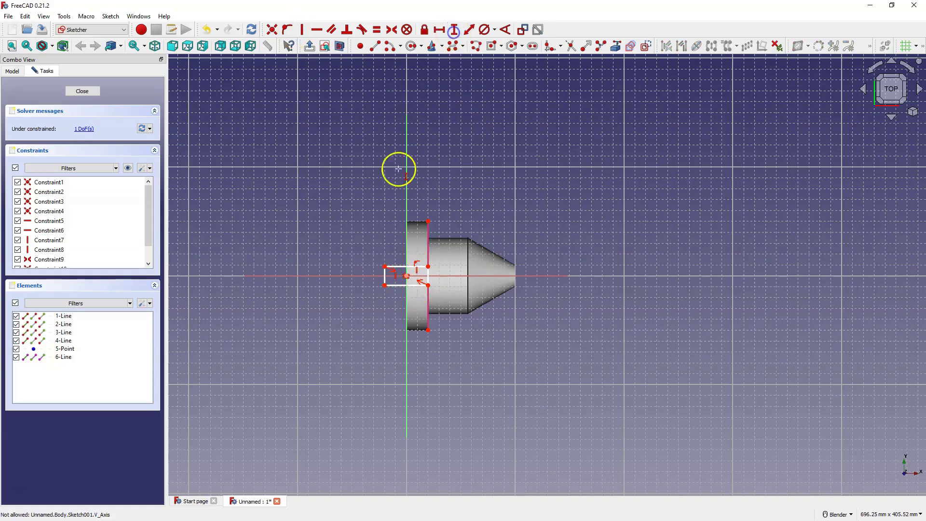
{"action": "left_click", "coordinate": [385, 280]}
{"action": "type", "text": "15"}
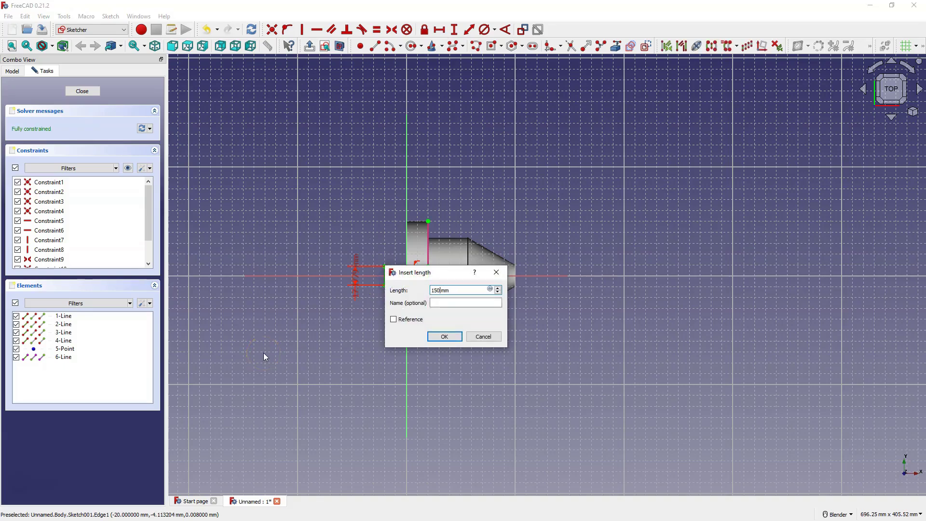
{"action": "left_click", "coordinate": [444, 336]}
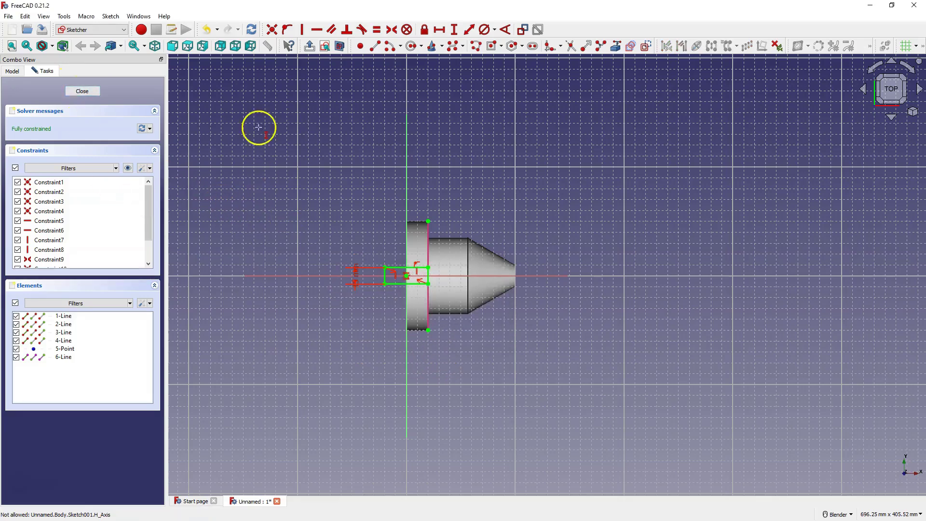
{"action": "left_click", "coordinate": [82, 90]}
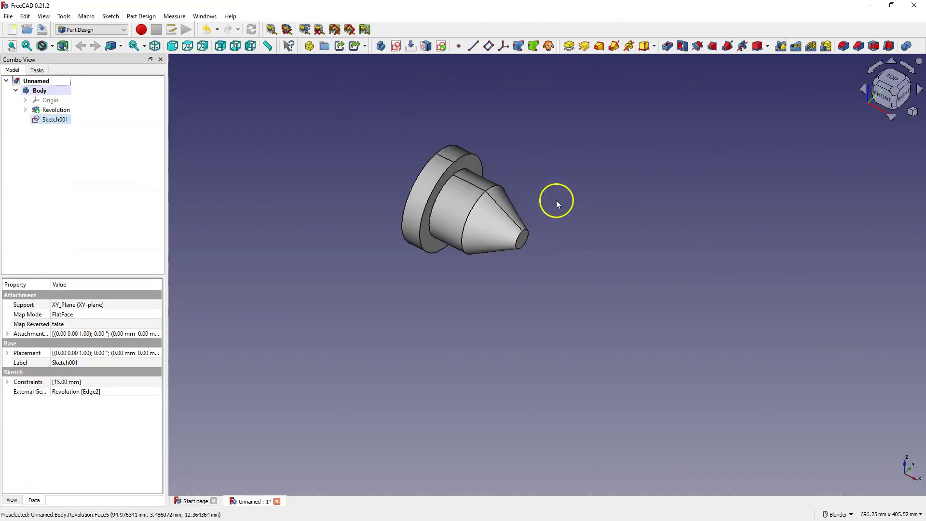
- Pad the rectangle sketch 70 mm along the sketch normal through the flange
{"action": "left_click", "coordinate": [569, 48]}
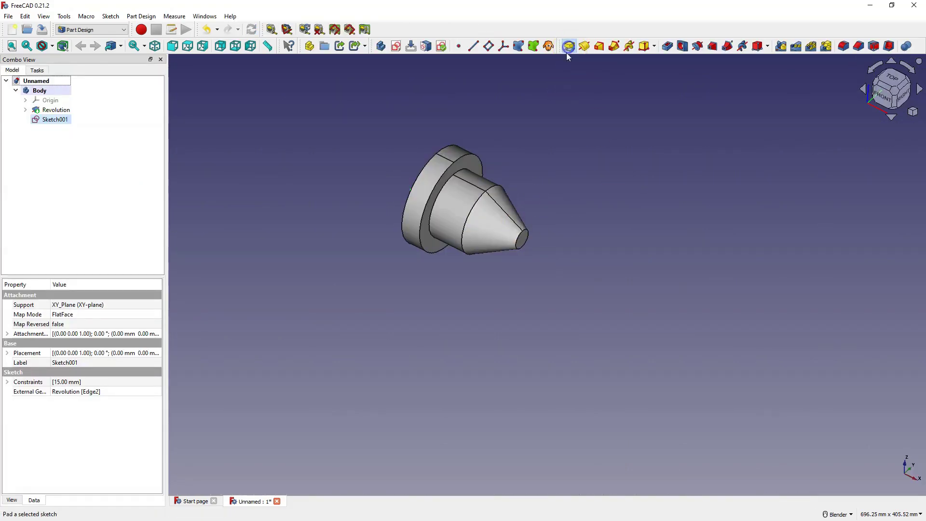
{"action": "middle_click_drag", "start_coordinate": [471, 326], "coordinate": [541, 362]}
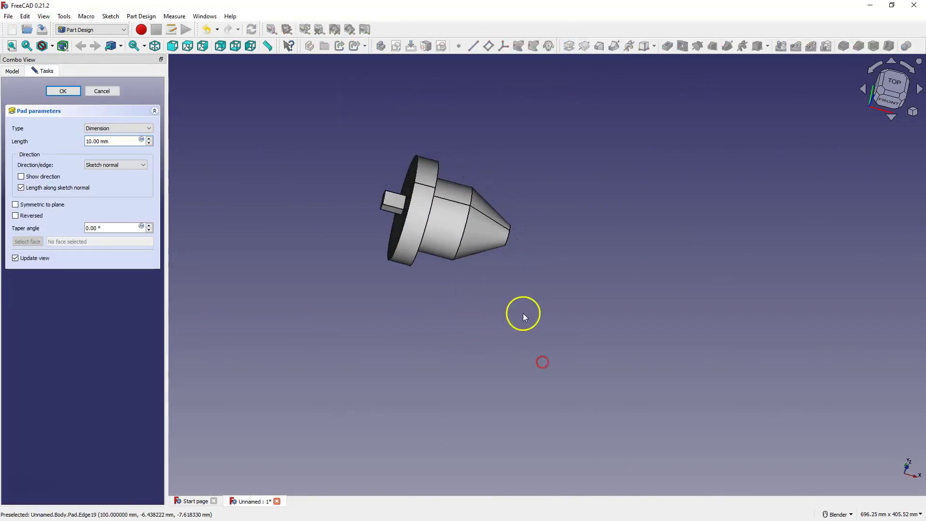
{"action": "scroll", "coordinate": [94, 143], "scroll_direction": "up", "scroll_amount": 20}
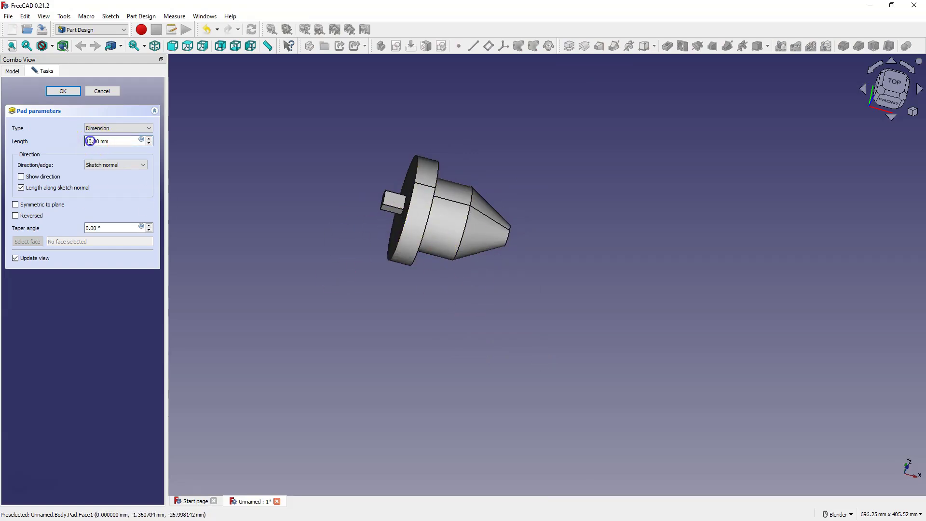
{"action": "scroll", "coordinate": [94, 143], "scroll_direction": "up", "scroll_amount": 6}
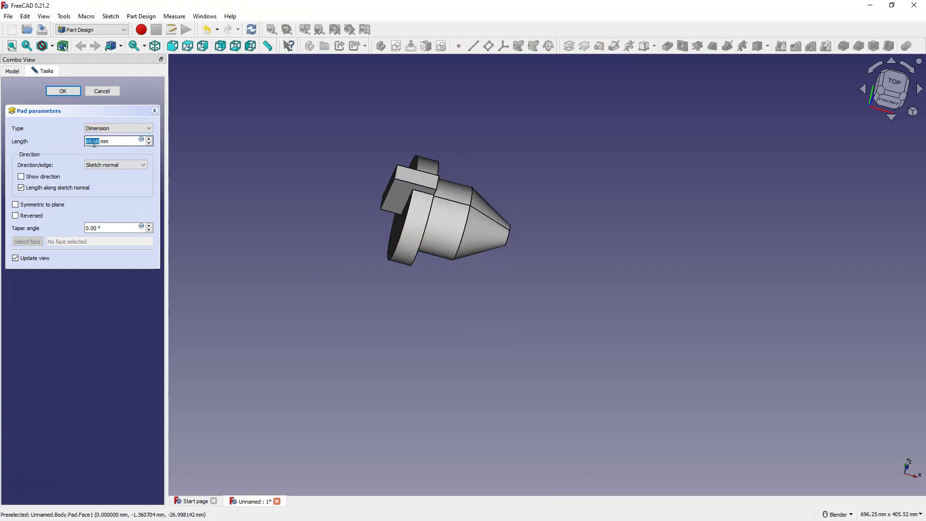
{"action": "scroll", "coordinate": [98, 143], "scroll_direction": "up", "scroll_amount": 11}
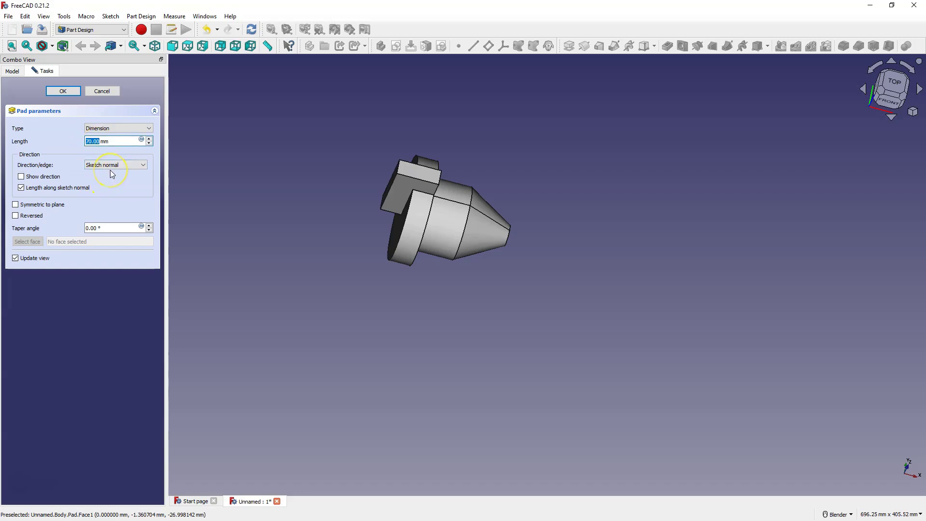
{"action": "left_click", "coordinate": [72, 92]}
{"action": "left_click", "coordinate": [361, 170]}
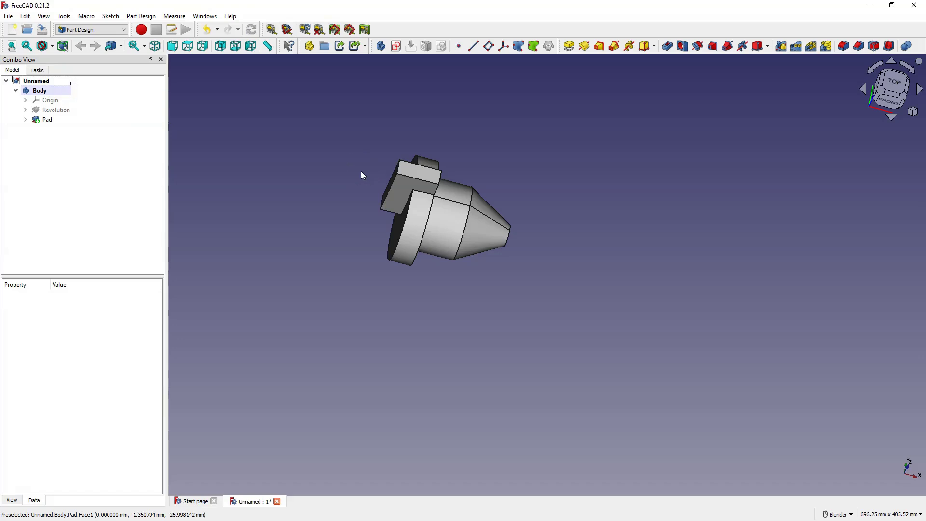
{"action": "middle_click_drag", "start_coordinate": [362, 172], "coordinate": [540, 288]}
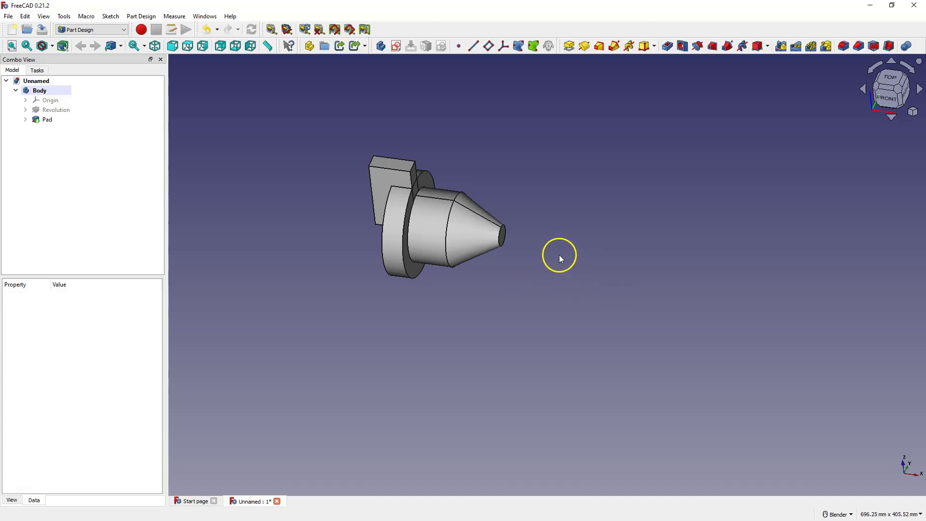
- Sketch a tall, narrow centred rectangle at the origin on the cone's small end face, extending past the cone, and close the sketch
{"action": "left_click", "coordinate": [501, 244]}
{"action": "mouse_move", "coordinate": [501, 244]}
{"action": "middle_mouse_down"}
{"action": "mouse_move", "coordinate": [542, 255]}
{"action": "mouse_move", "coordinate": [505, 234]}
{"action": "middle_mouse_up"}
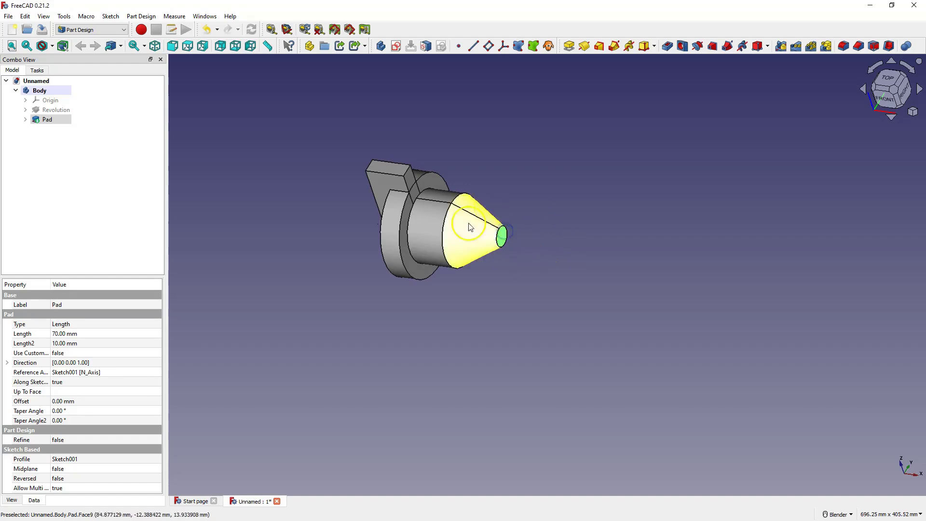
{"action": "left_click", "coordinate": [394, 46]}
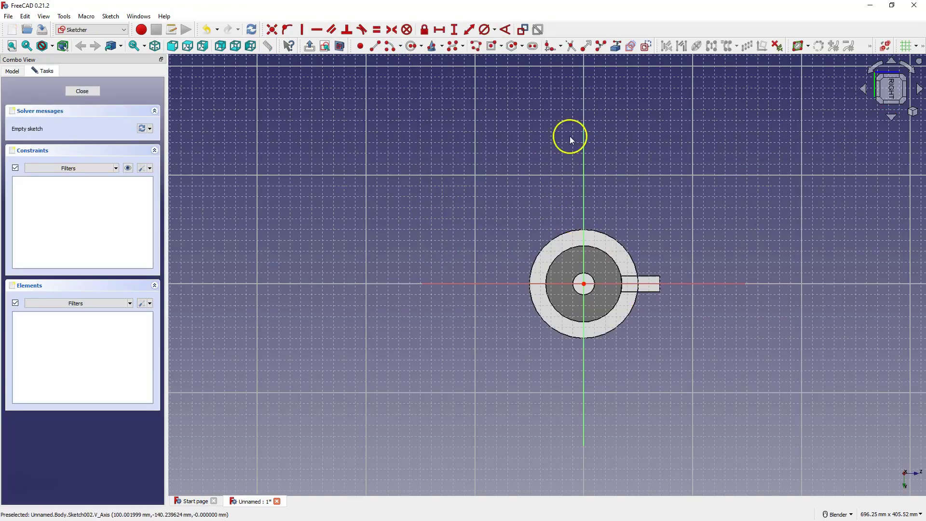
{"action": "left_click", "coordinate": [491, 46]}
{"action": "left_click", "coordinate": [584, 284]}
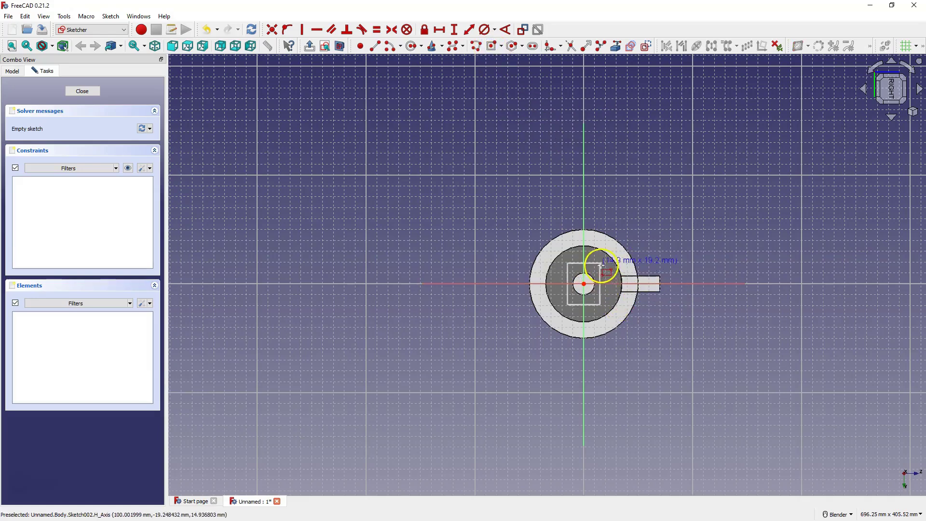
{"action": "left_click", "coordinate": [598, 239]}
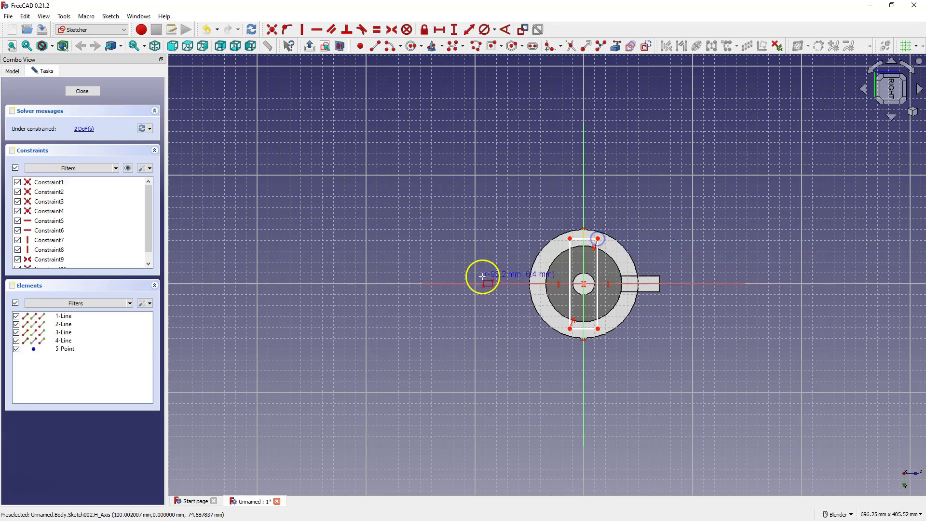
{"action": "left_click", "coordinate": [88, 91]}
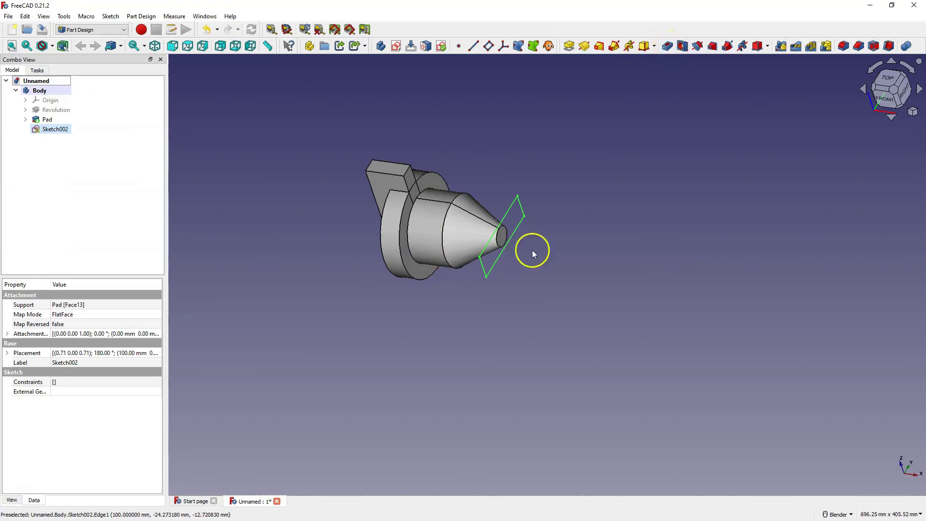
- Pocket the rectangle sketch about 65 mm deep along the sketch normal, cutting a slot through the cone and into the cylindrical section
{"action": "left_click", "coordinate": [667, 46]}
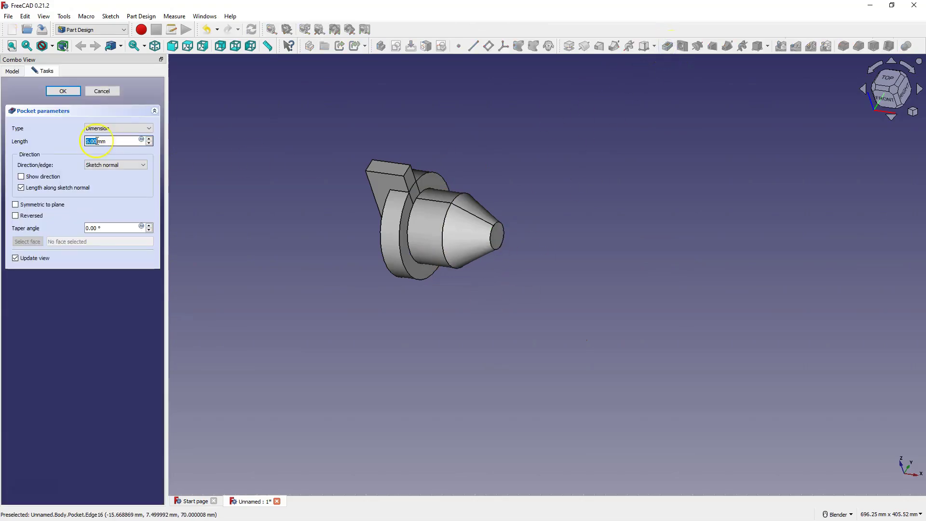
{"action": "scroll", "coordinate": [96, 141], "scroll_direction": "up", "scroll_amount": 20}
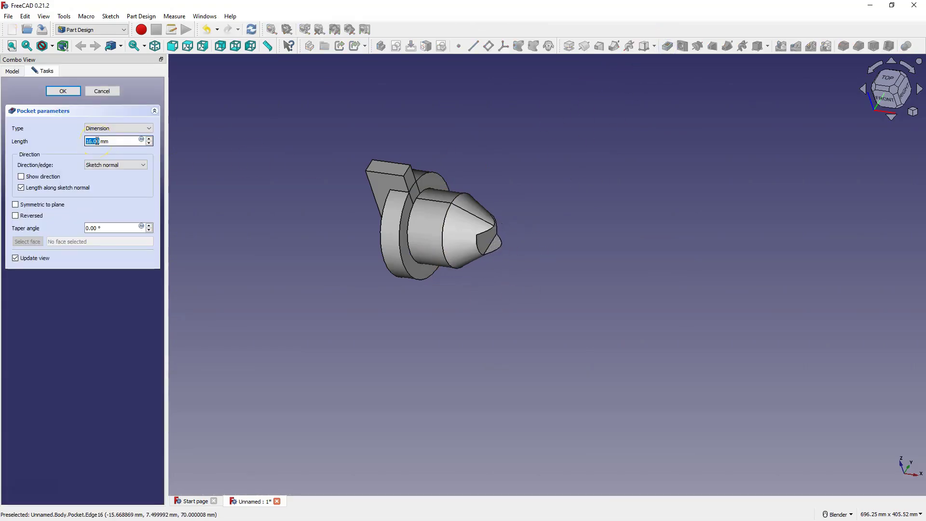
{"action": "scroll", "coordinate": [97, 140], "scroll_direction": "up", "scroll_amount": 15}
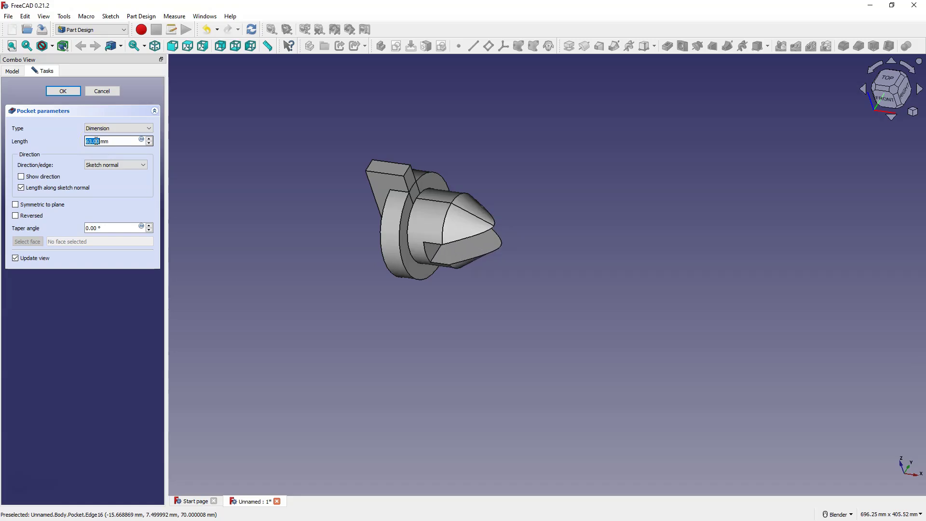
{"action": "scroll", "coordinate": [97, 141], "scroll_direction": "up", "scroll_amount": 2}
{"action": "left_click", "coordinate": [63, 91]}
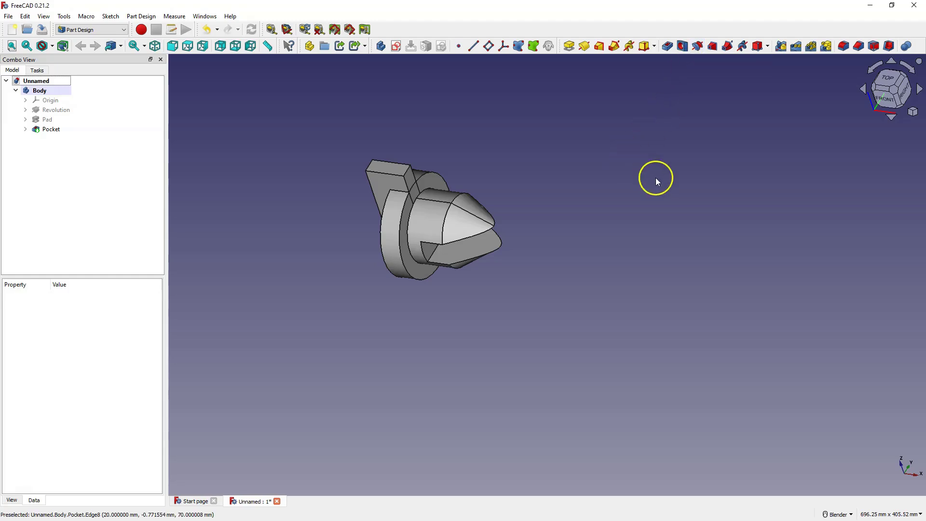
- Create a sketch on the XY plane and link the flange's outer vertical edge, opposite the cone, as external geometry
{"action": "left_click", "coordinate": [396, 46]}
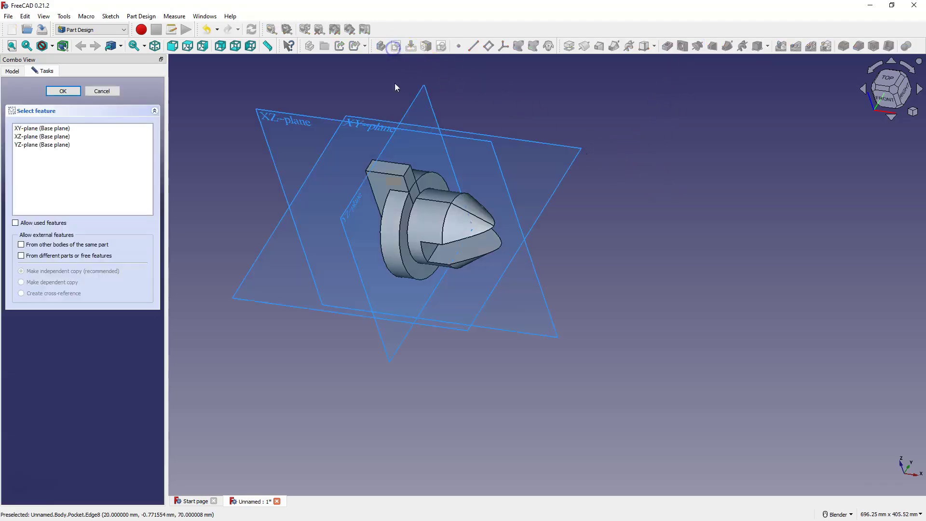
{"action": "left_click", "coordinate": [352, 125]}
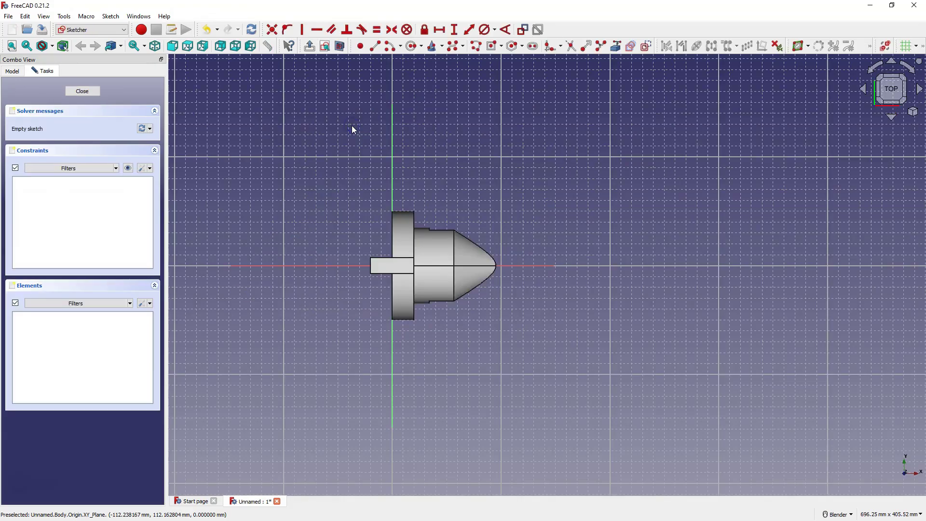
{"action": "left_click", "coordinate": [616, 47]}
{"action": "left_click", "coordinate": [392, 297]}
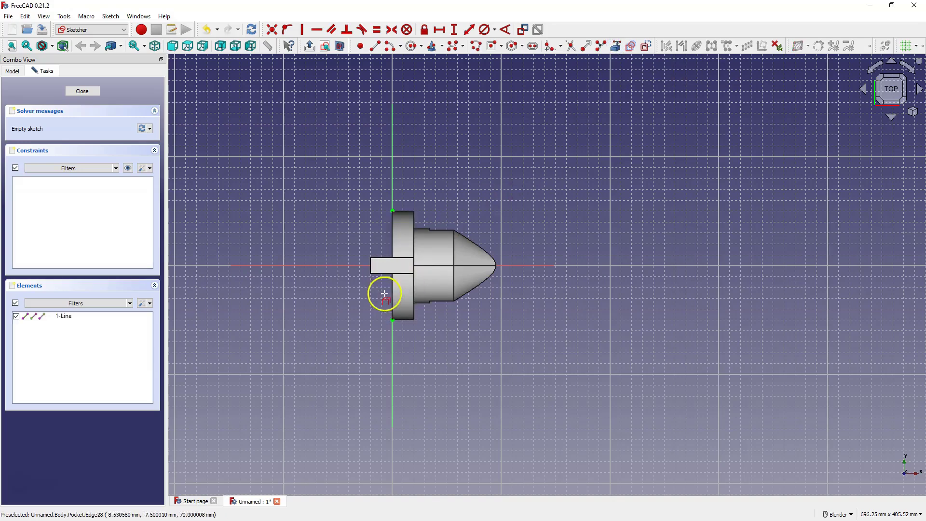
{"action": "right_click", "coordinate": [517, 306]}
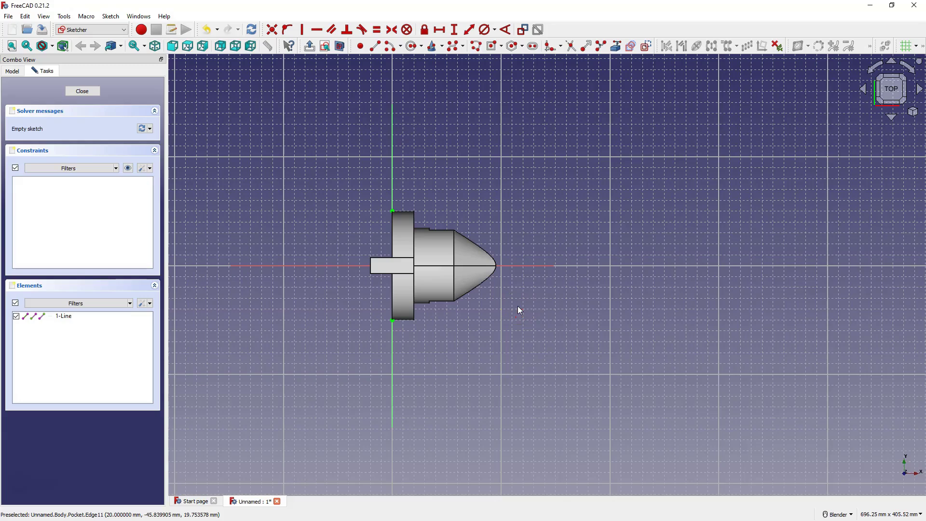
- Sketch a circle about 13 mm in diameter beside the external edge's lower endpoint and switch the sketch to section view
{"action": "left_click", "coordinate": [411, 45]}
{"action": "left_click", "coordinate": [393, 320]}
{"action": "left_click", "coordinate": [405, 331]}
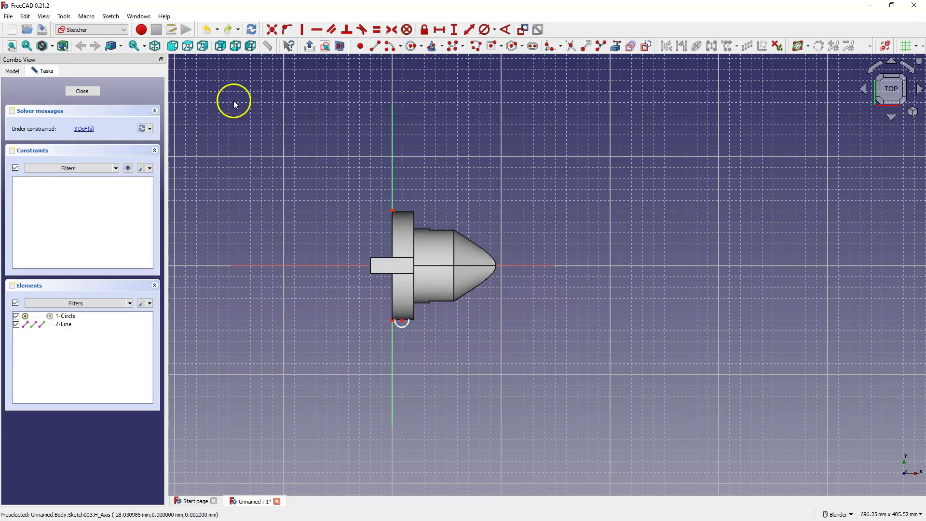
{"action": "left_click", "coordinate": [110, 16]}
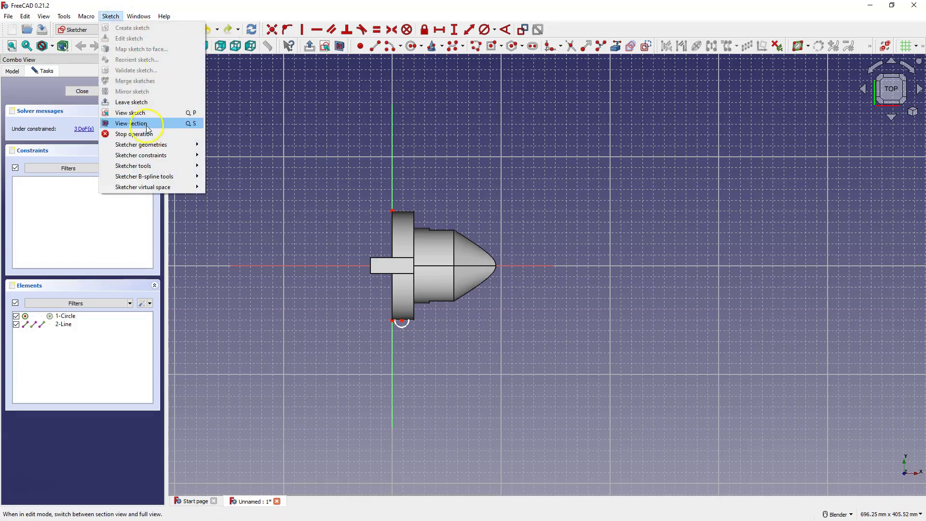
{"action": "left_click", "coordinate": [131, 123]}
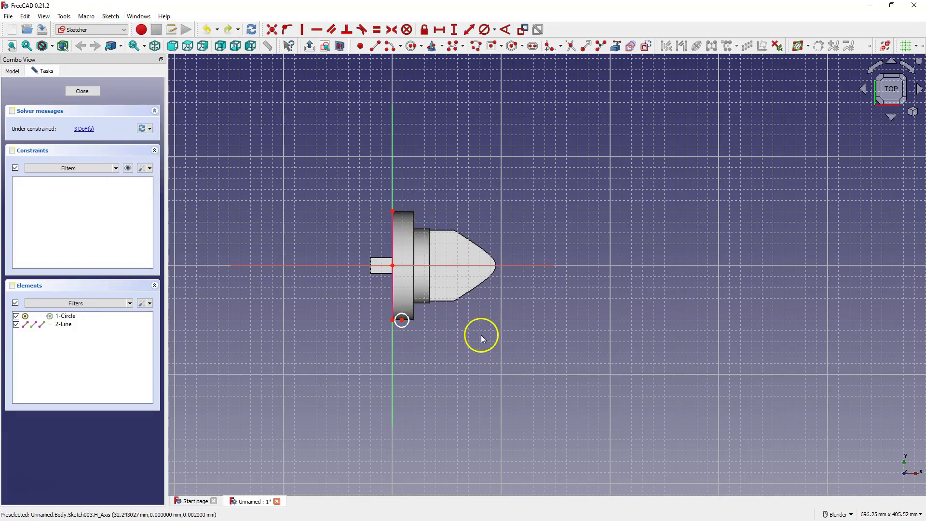
- Align the circle's centre horizontally with the external edge's lower endpoint and set the horizontal distance between them to 10 mm
{"action": "left_click", "coordinate": [403, 321]}
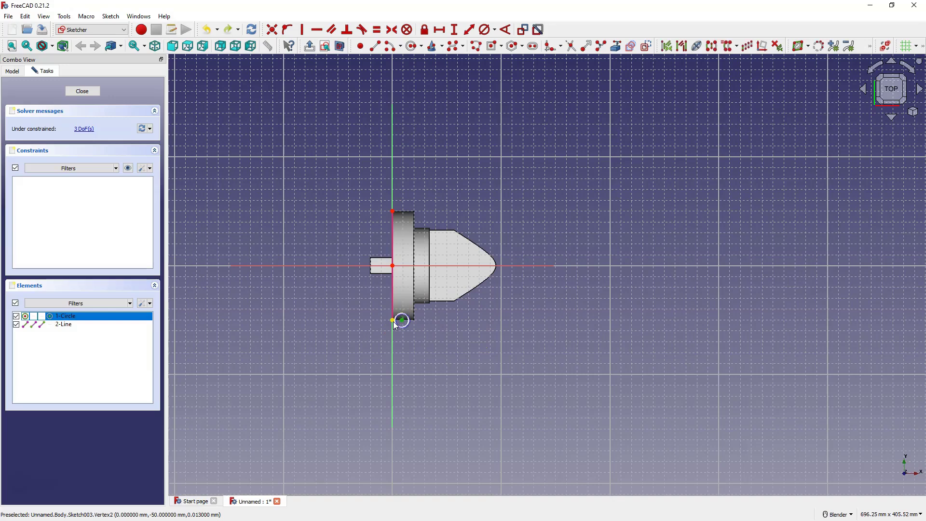
{"action": "left_click", "coordinate": [392, 319]}
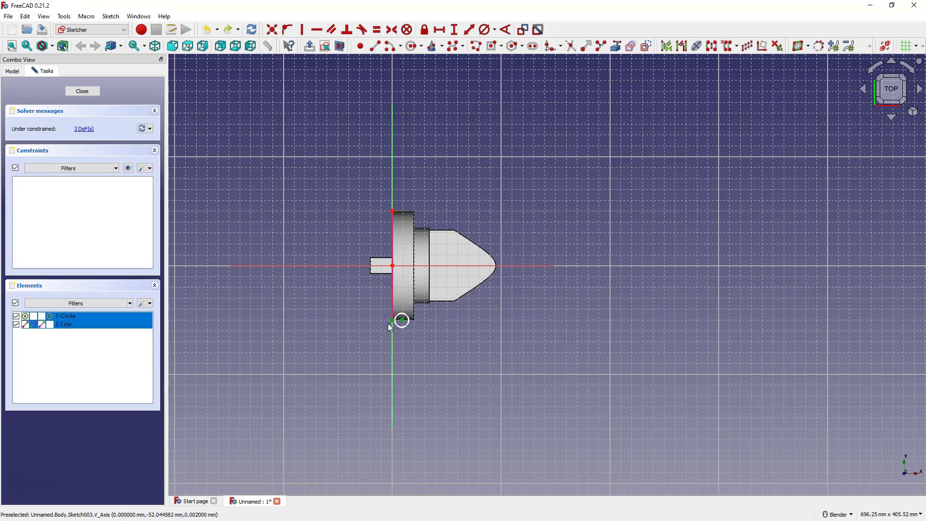
{"action": "left_click", "coordinate": [317, 31]}
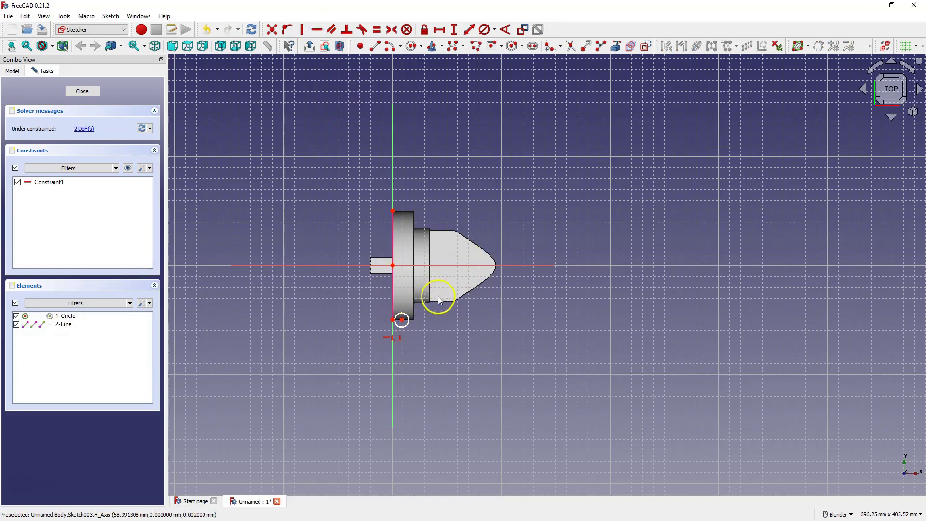
{"action": "left_click", "coordinate": [401, 320]}
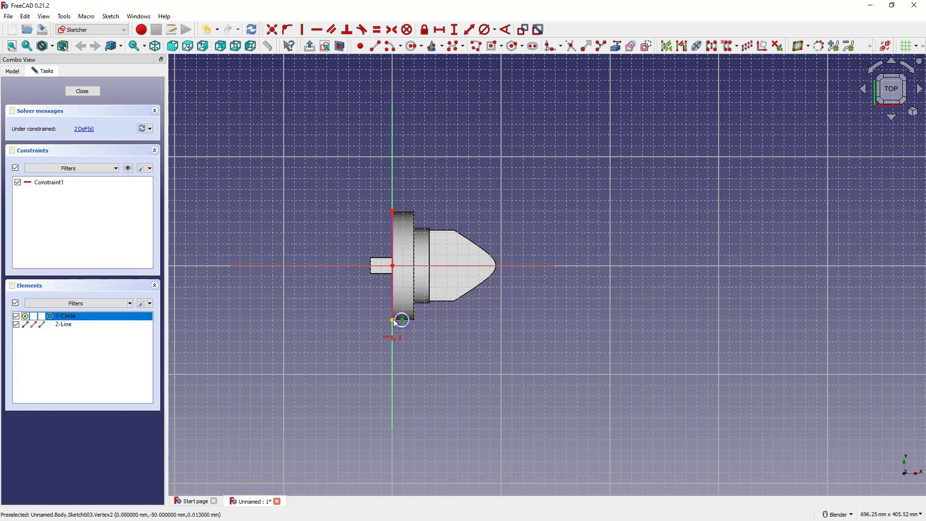
{"action": "left_click", "coordinate": [392, 320]}
{"action": "left_click", "coordinate": [439, 29]}
{"action": "type", "text": "10"}
{"action": "key", "text": "Return"}
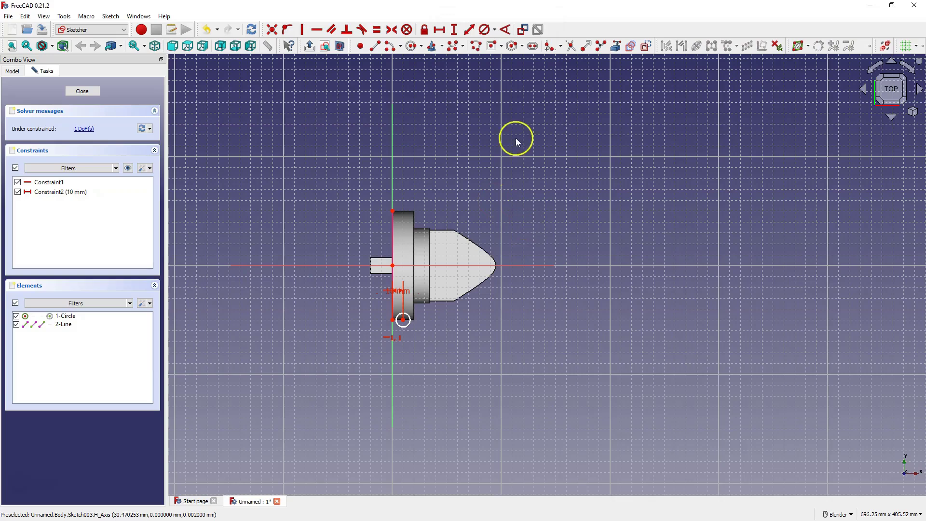
- Constrain the circle's diameter to 10 mm and close the sketch
{"action": "left_click", "coordinate": [484, 29]}
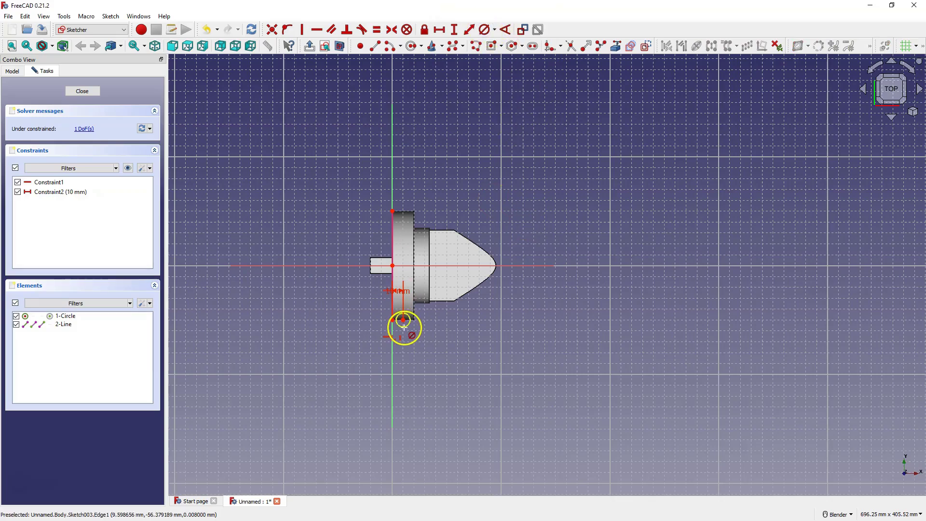
{"action": "left_click", "coordinate": [404, 326]}
{"action": "type", "text": "10"}
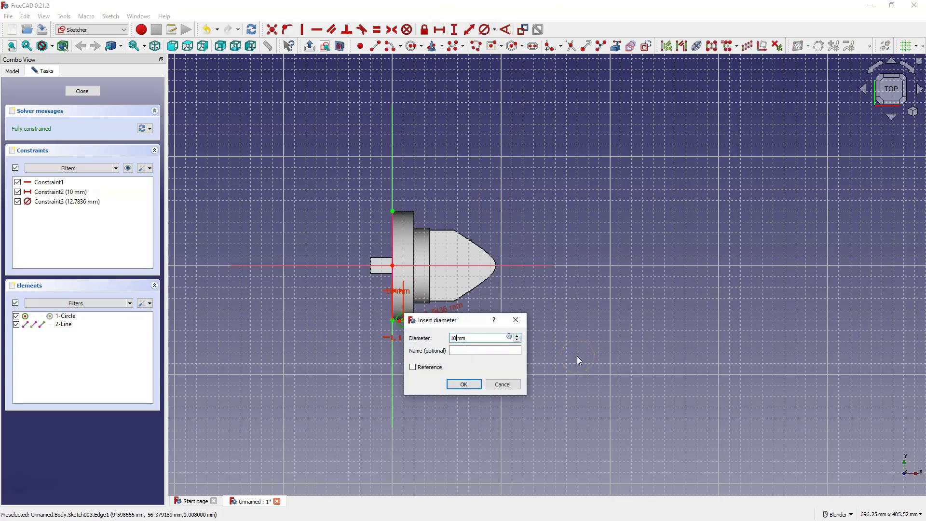
{"action": "key", "text": "Return"}
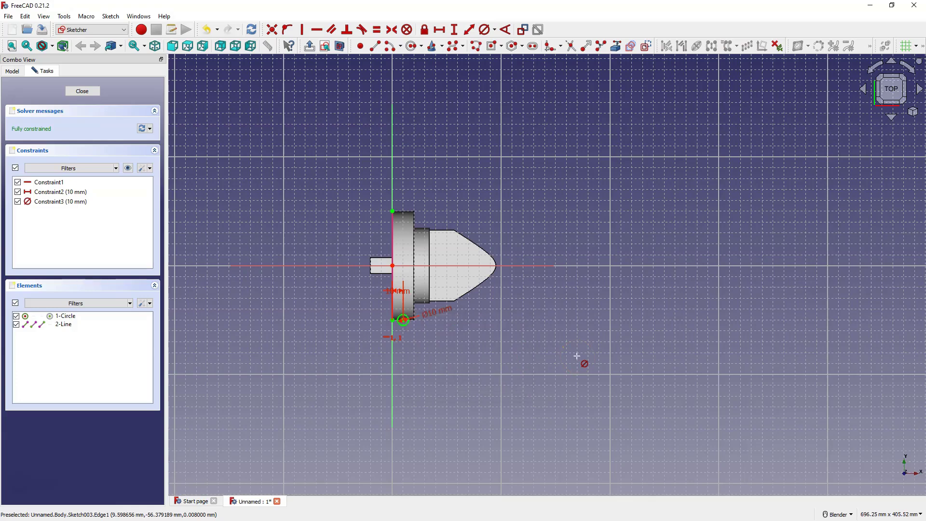
{"action": "left_click", "coordinate": [73, 91]}
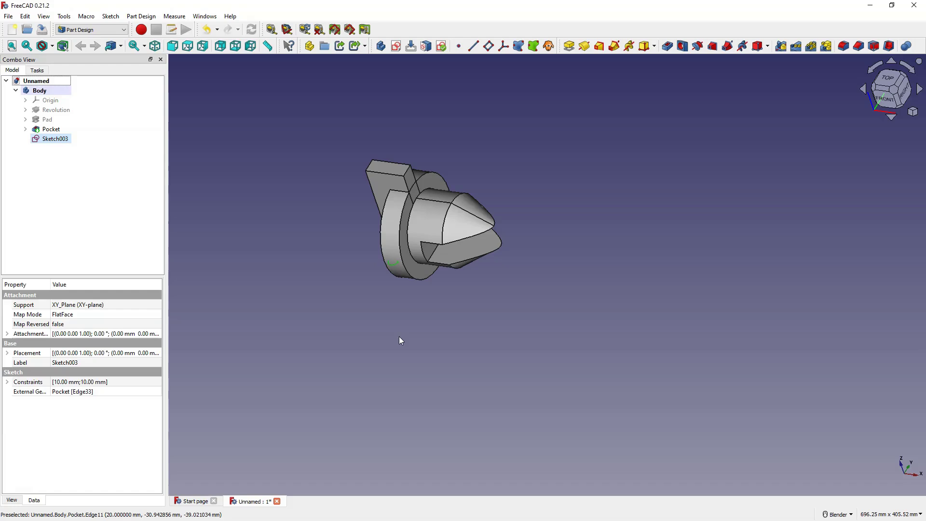
- Create a Groove from the circle sketch, revolved around the base X axis of the flange
{"action": "left_click", "coordinate": [698, 48]}
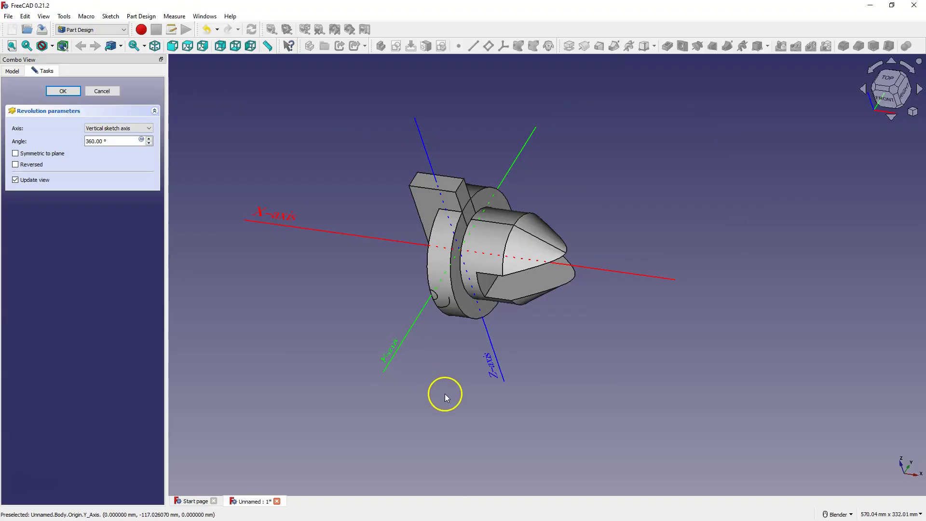
{"action": "left_click", "coordinate": [138, 128]}
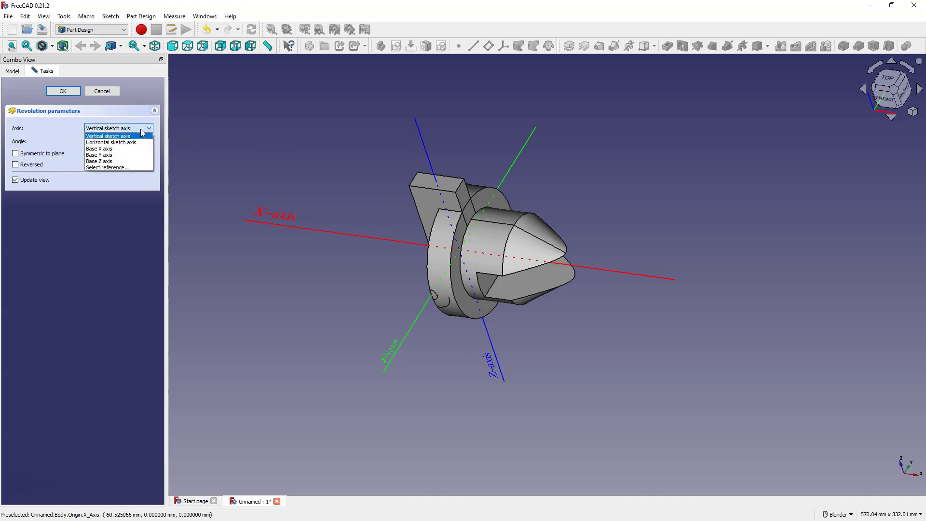
{"action": "left_click", "coordinate": [116, 148]}
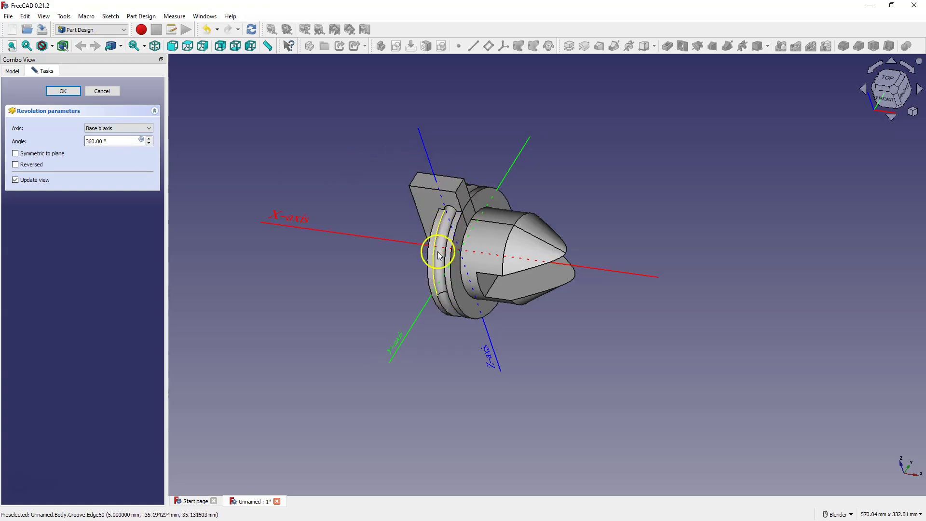
{"action": "scroll", "coordinate": [436, 249], "scroll_direction": "up", "scroll_amount": 3}
{"action": "middle_click_drag", "start_coordinate": [463, 244], "coordinate": [502, 212]}
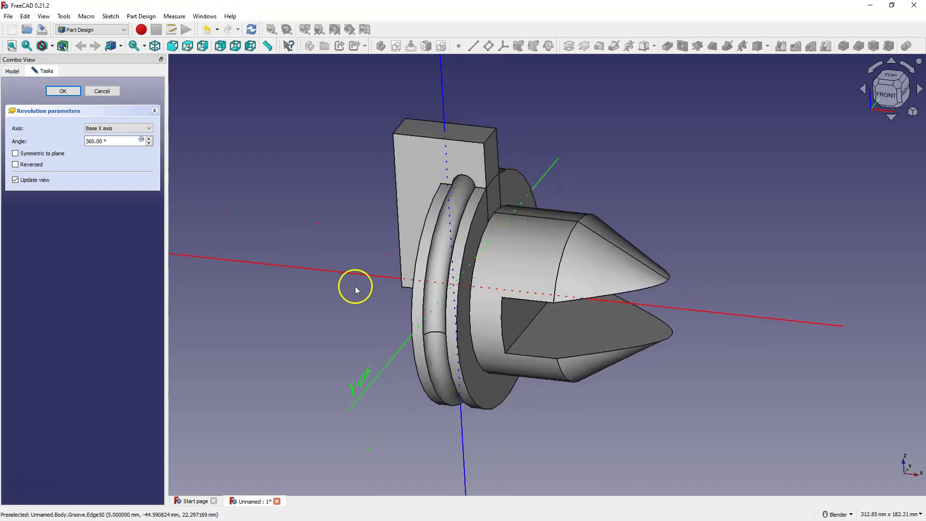
- Set the groove's angle to 180°, accept the feature, and show the finished part in isometric view
{"action": "left_click", "coordinate": [92, 141]}
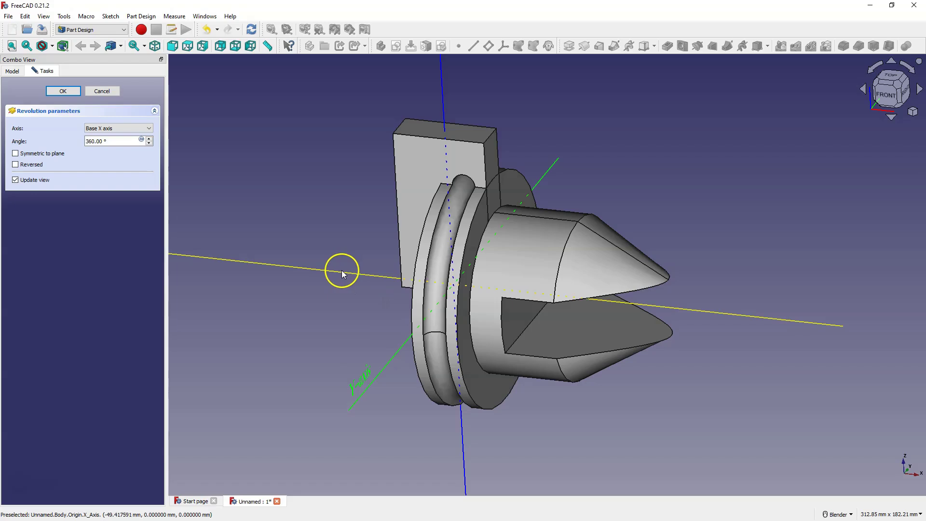
{"action": "left_click_drag", "start_coordinate": [92, 142], "coordinate": [74, 146]}
{"action": "type", "text": "18"}
{"action": "left_click", "coordinate": [93, 155]}
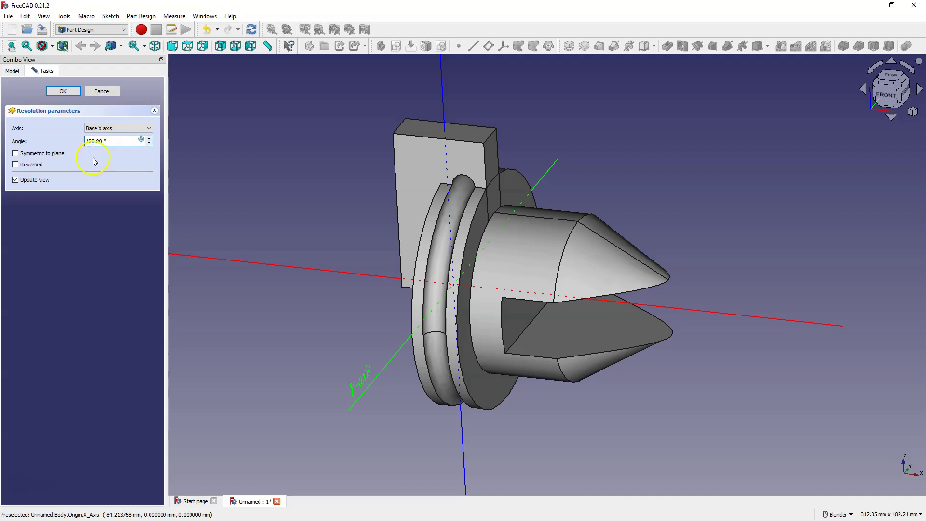
{"action": "middle_click_drag", "start_coordinate": [502, 258], "coordinate": [573, 269]}
{"action": "middle_click_drag", "start_coordinate": [694, 355], "coordinate": [661, 405]}
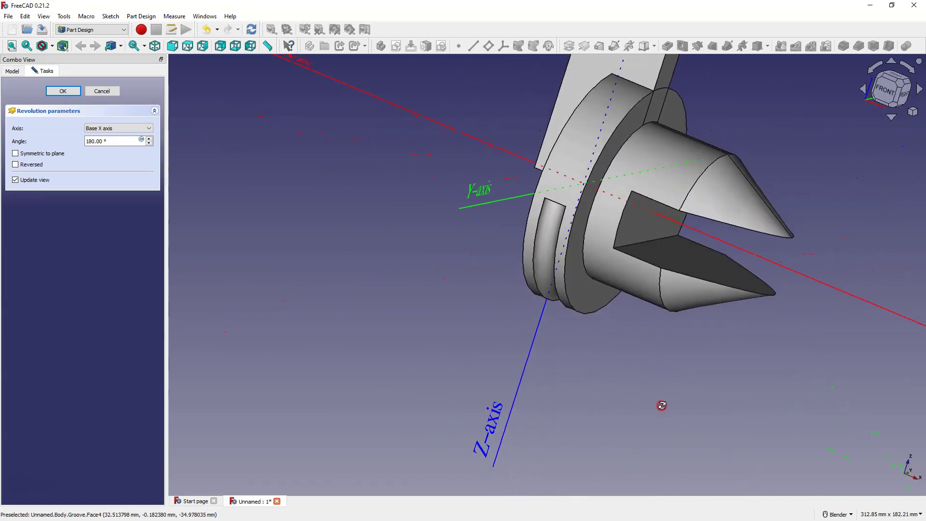
{"action": "left_click", "coordinate": [62, 92]}
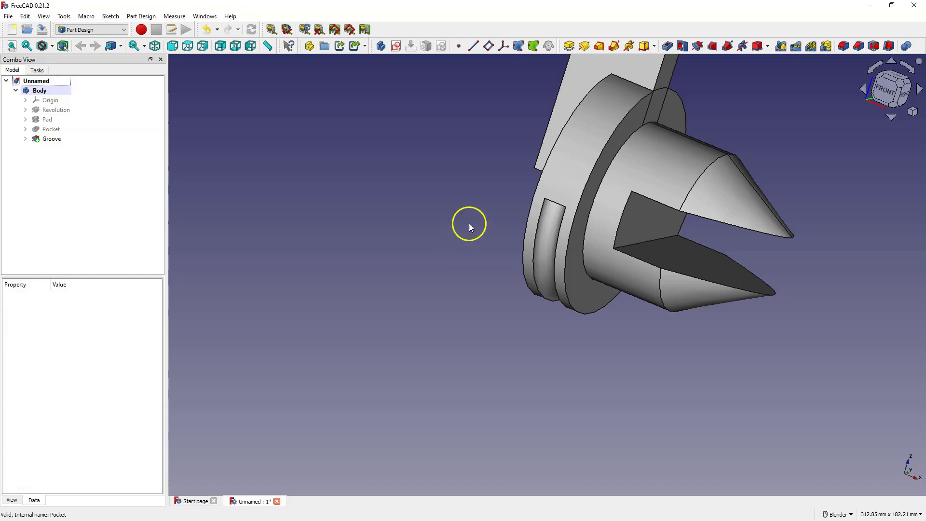
{"action": "left_click", "coordinate": [155, 46]}
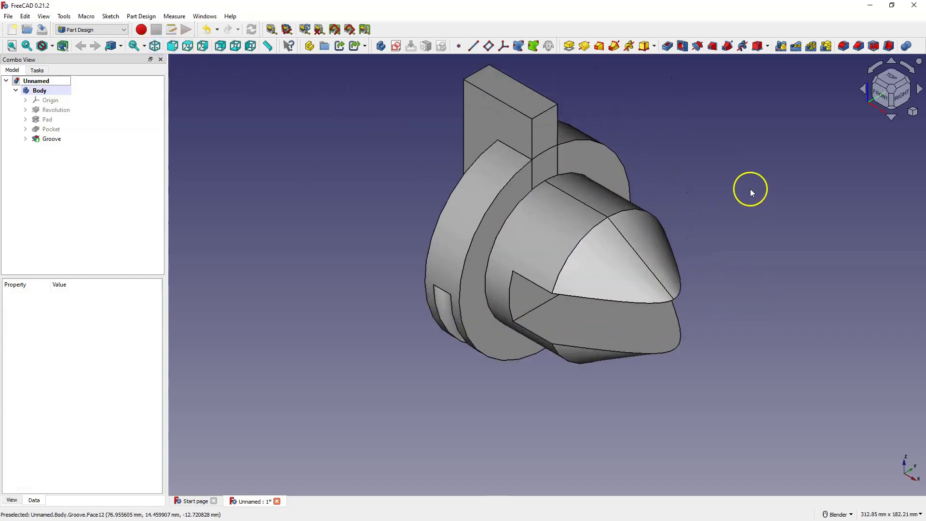
{"action": "scroll", "coordinate": [737, 192], "scroll_direction": "up", "scroll_amount": 2}
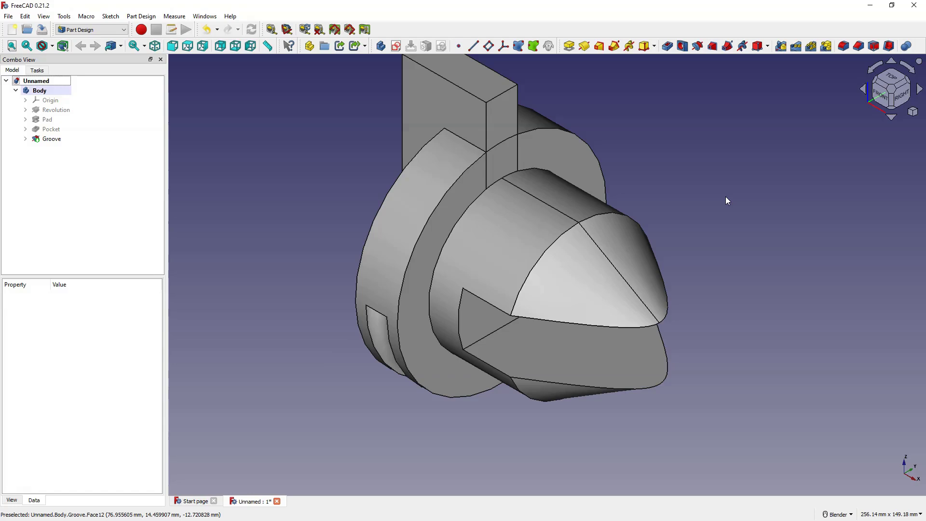